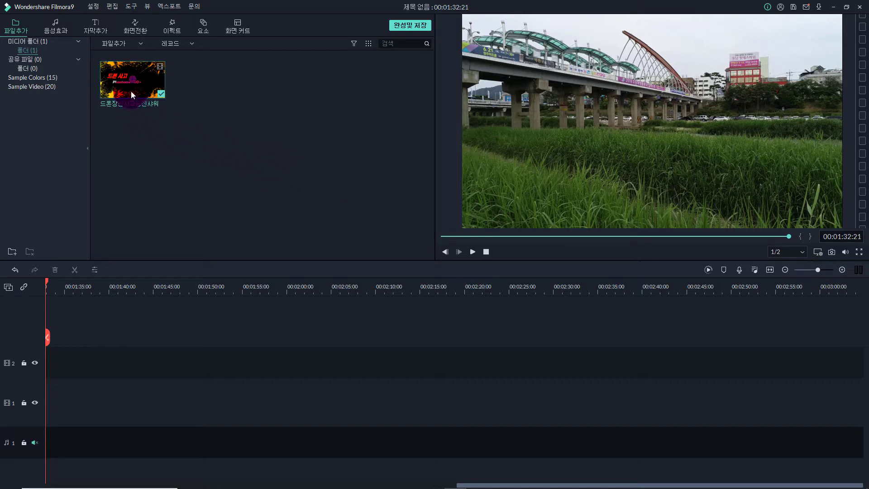
Place the 드론장난사고송진샤워 video on video track 1 at about 00:01:51 and play its opening.
left_click_drag(131, 91, 218, 393)
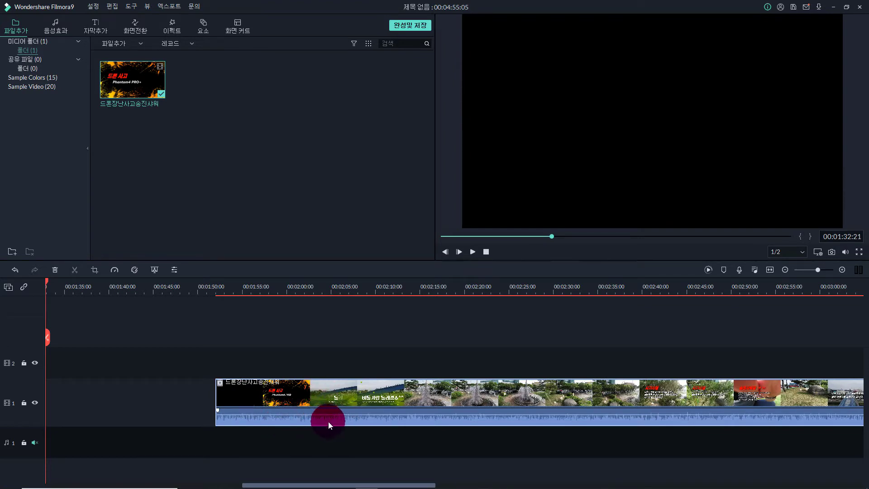
left_click(223, 287)
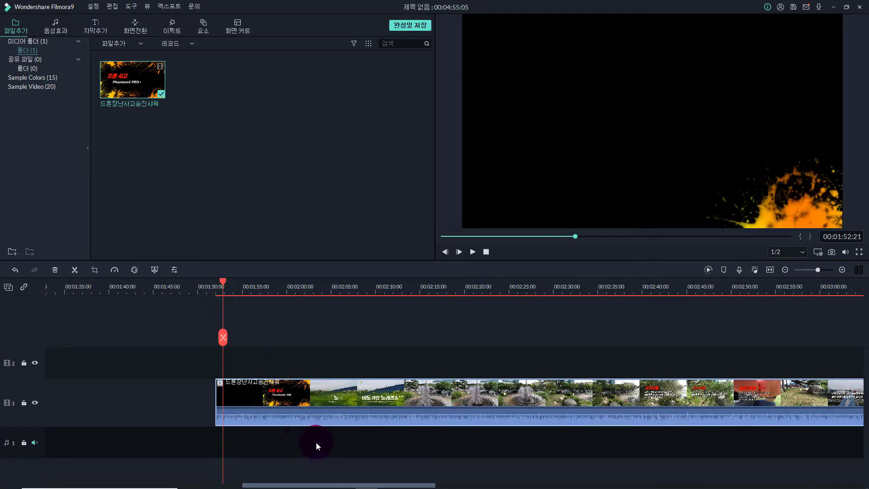
key("space")
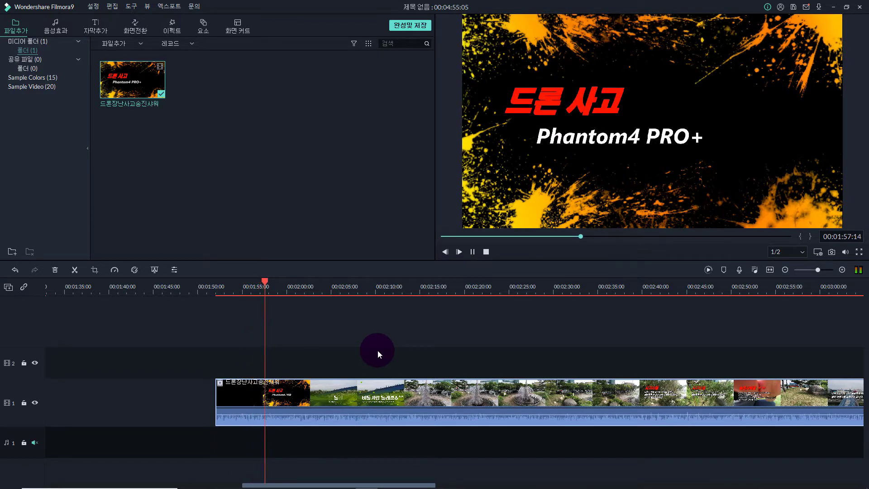
key("space")
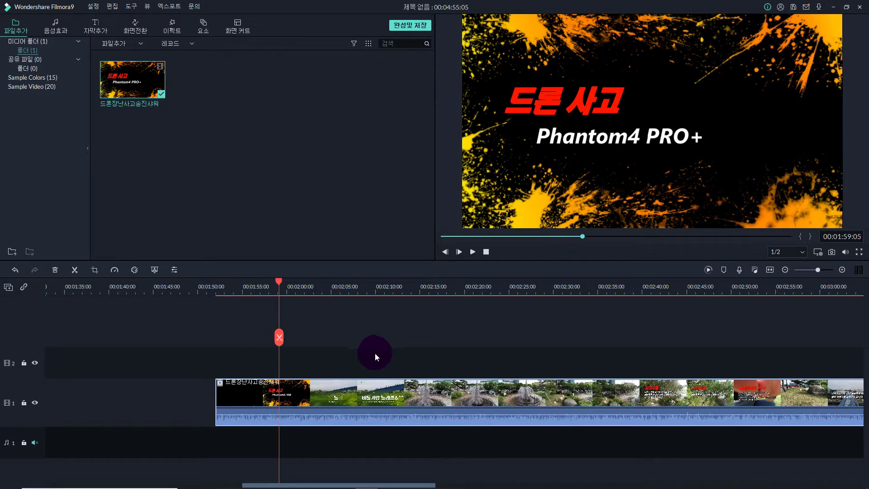
Select the clip on video track 1 and scrub through its footage to about 00:03:11.
left_click(388, 395)
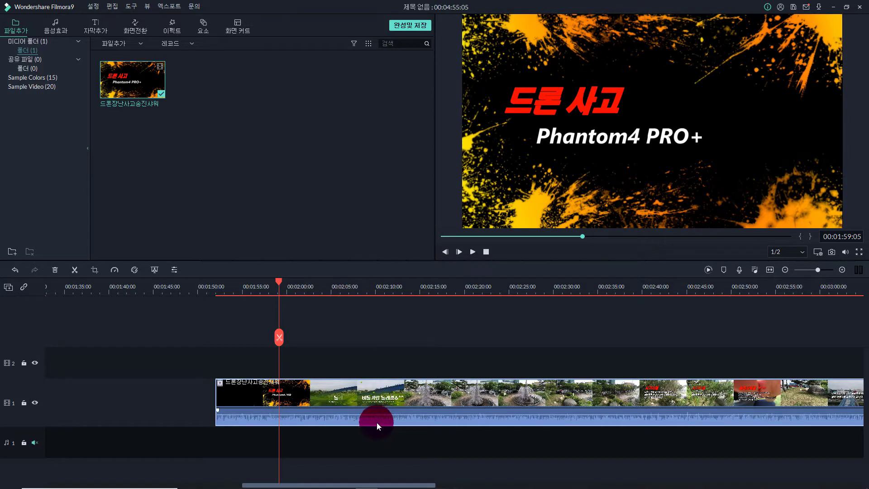
left_click(386, 415)
left_click(382, 399)
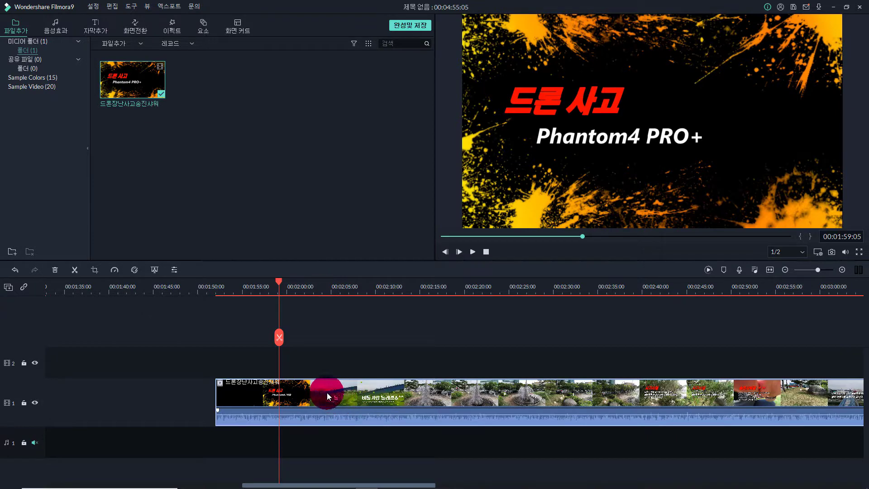
left_click_drag(278, 281, 470, 360)
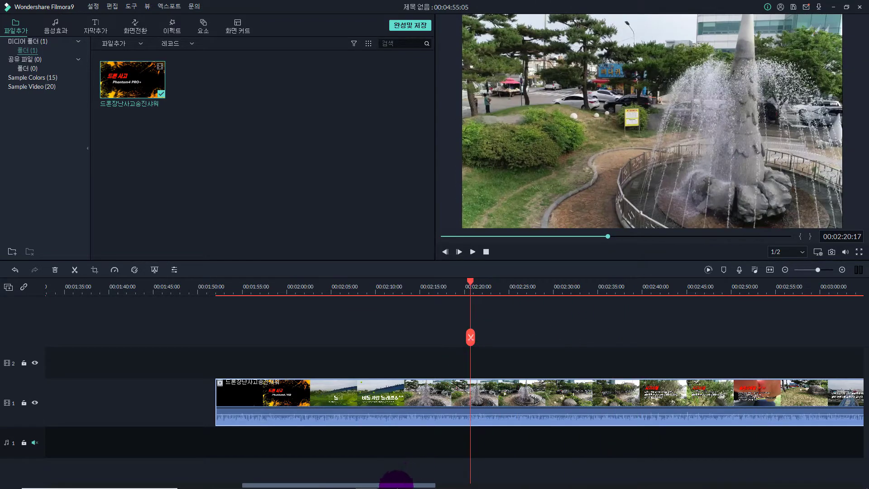
left_click_drag(398, 484, 452, 479)
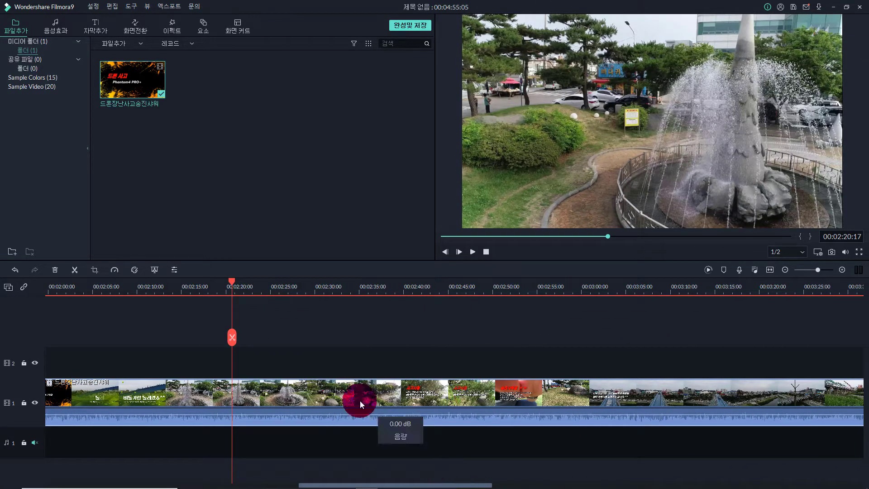
key("Down")
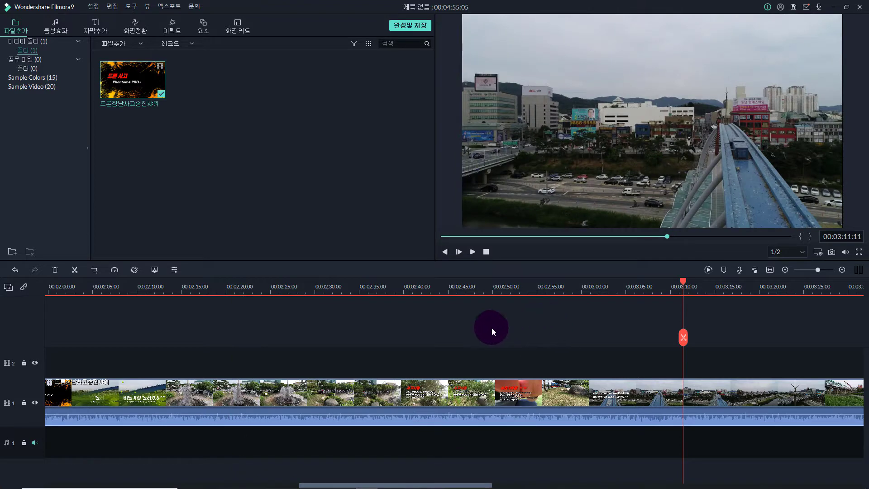
left_click_drag(470, 484, 425, 467)
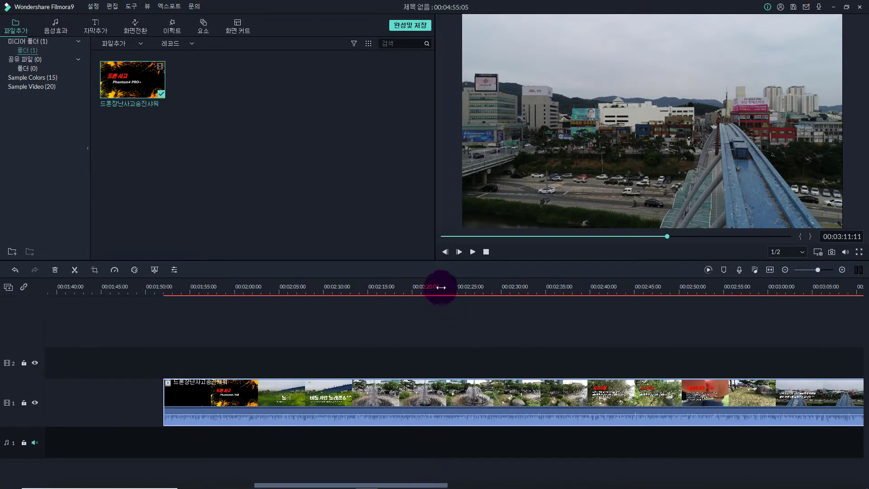
Zoom the timeline out to show all clips, and back in around the start of the clip on video track 1.
left_click_drag(439, 288, 64, 310)
left_click_drag(449, 291, 184, 287)
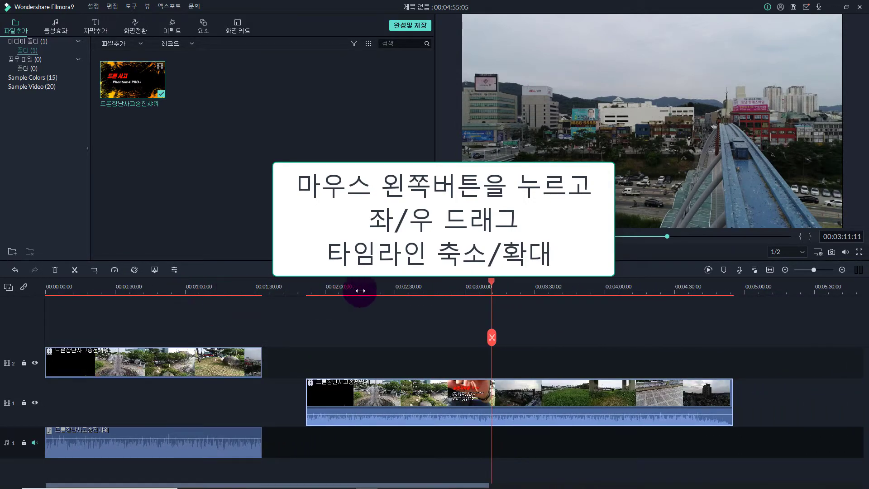
left_click_drag(378, 288, 256, 289)
left_click(256, 288)
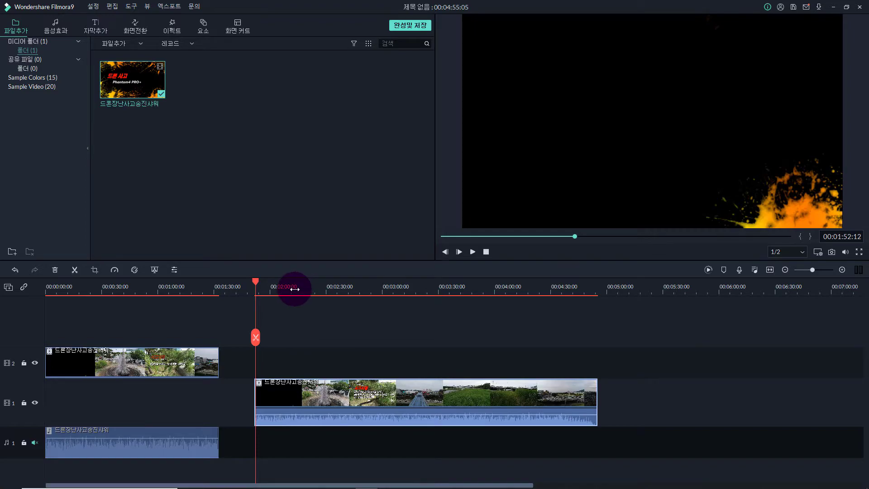
left_click_drag(291, 289, 366, 292)
left_click(367, 290)
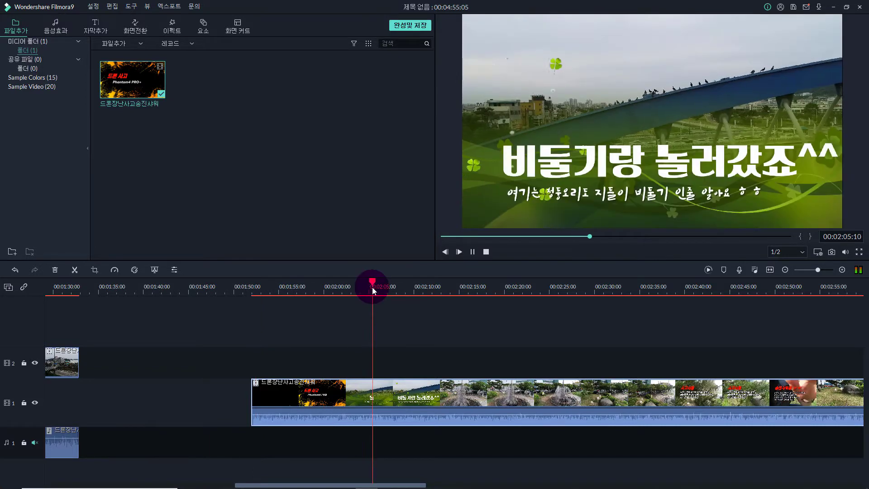
Inspect the clip at frame level around 00:02:06, then play it with the whole timeline in view.
left_click(441, 412)
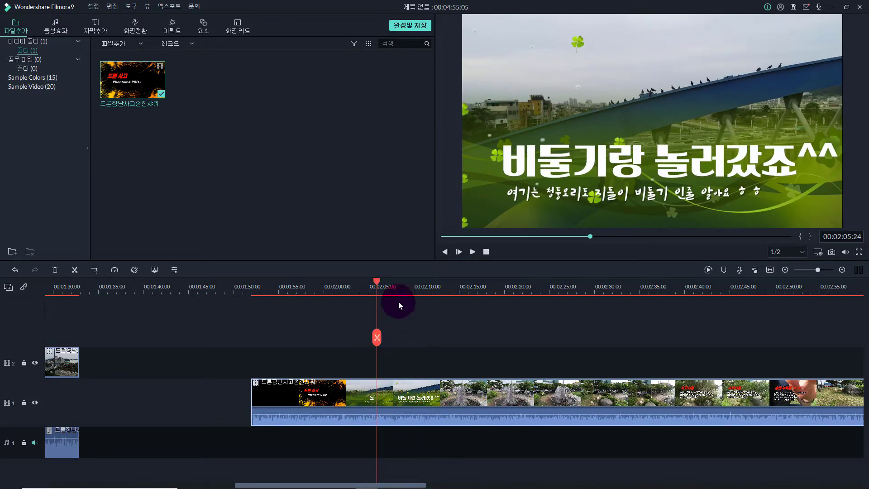
scroll(416, 298, "up", 3)
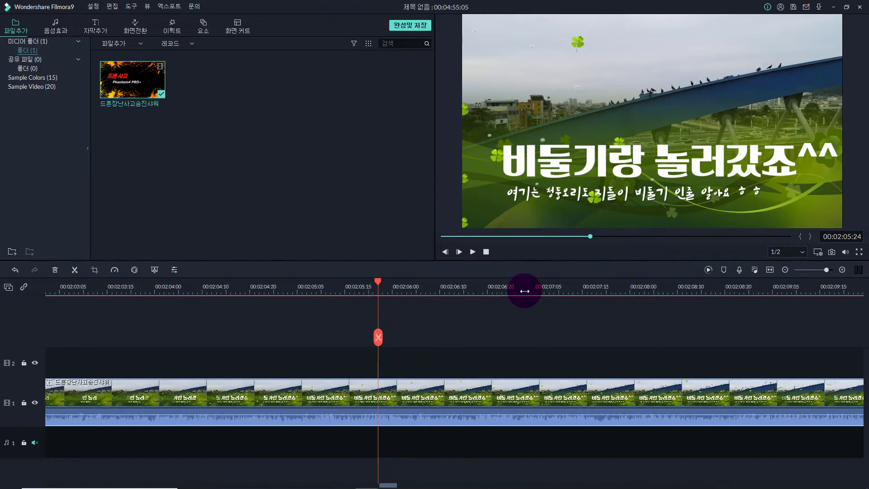
scroll(591, 290, "up", 2)
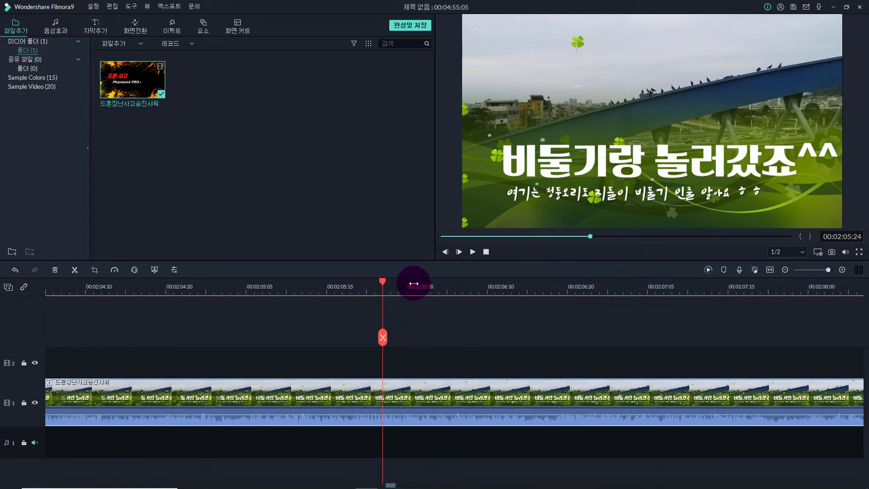
left_click_drag(401, 285, 363, 295)
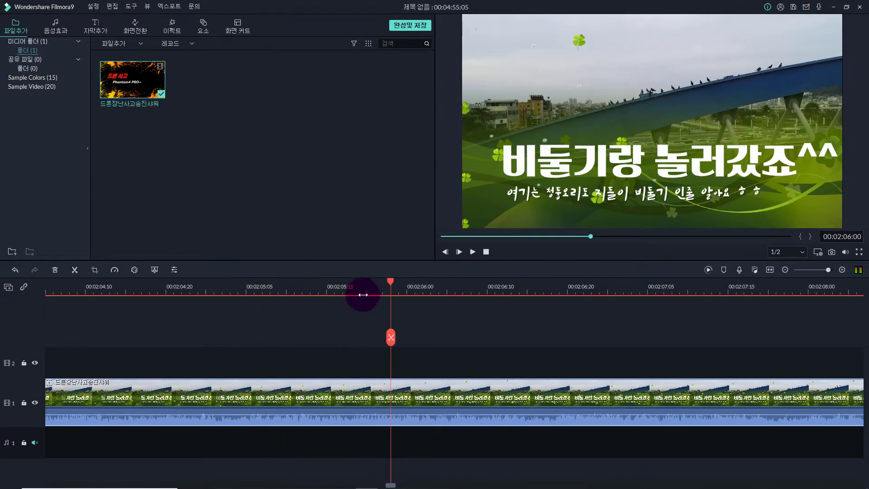
scroll(389, 286, "down", 5)
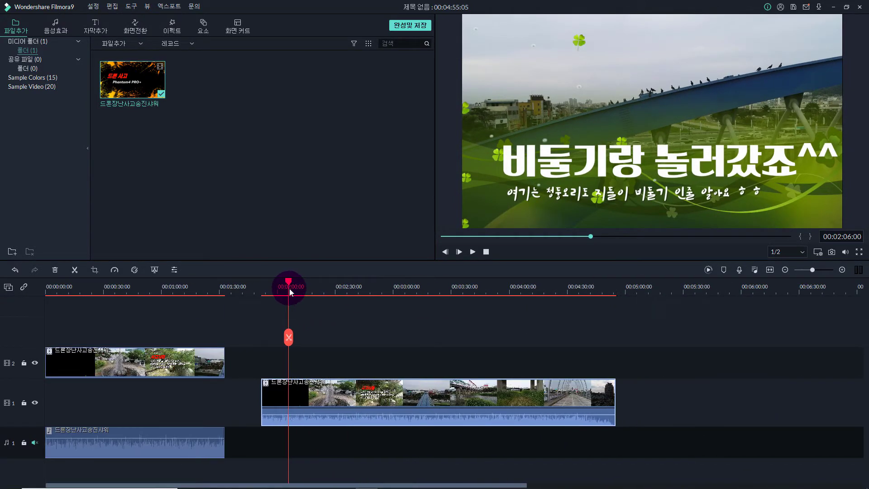
key("space")
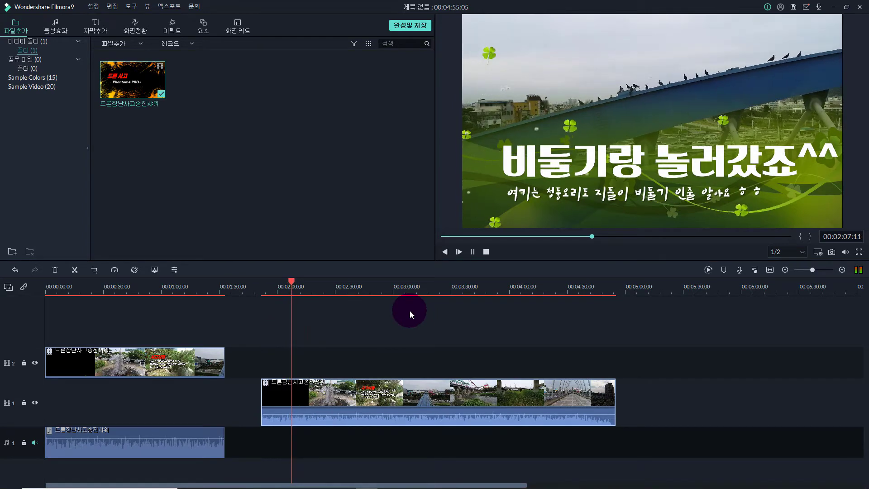
key("space")
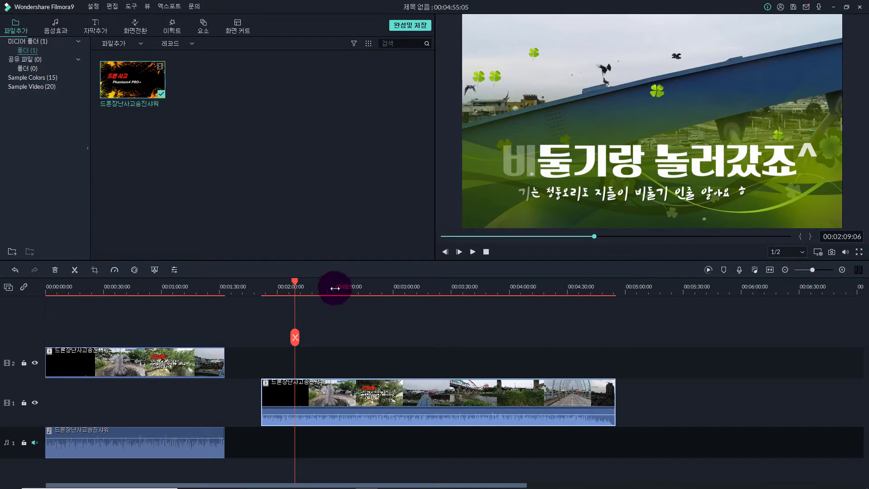
Review the footage after 00:03:02 for a cutting point, playing the section around 00:03:21.
left_click_drag(320, 286, 349, 287)
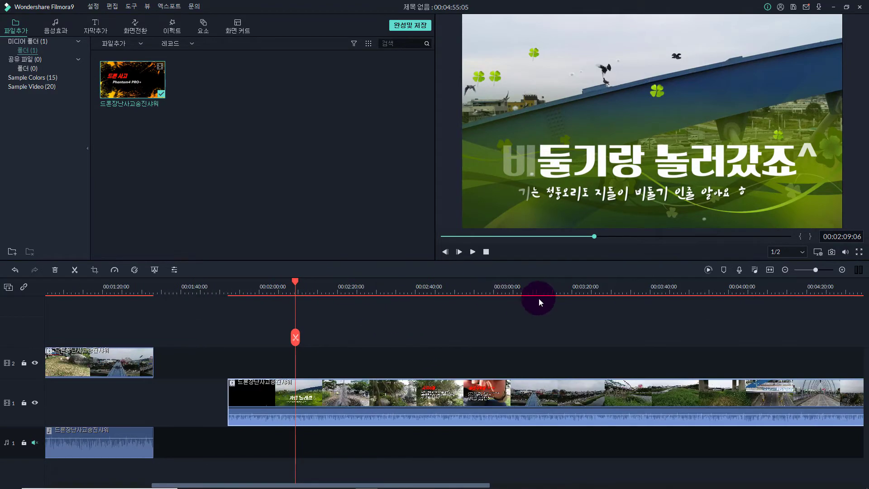
left_click(504, 290)
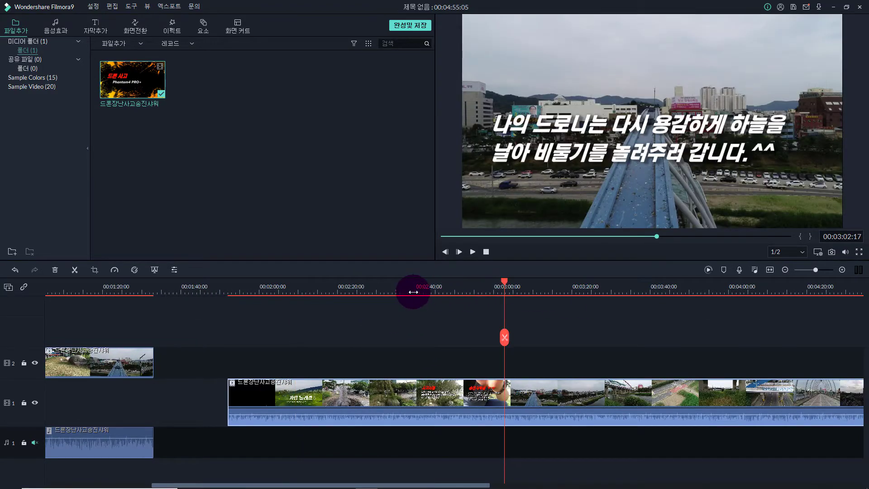
left_click_drag(413, 291, 616, 306)
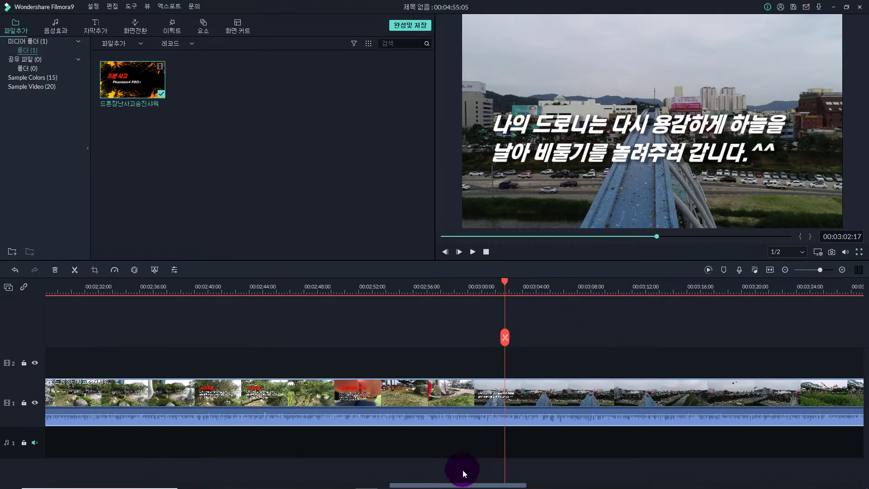
left_click_drag(463, 473, 519, 475)
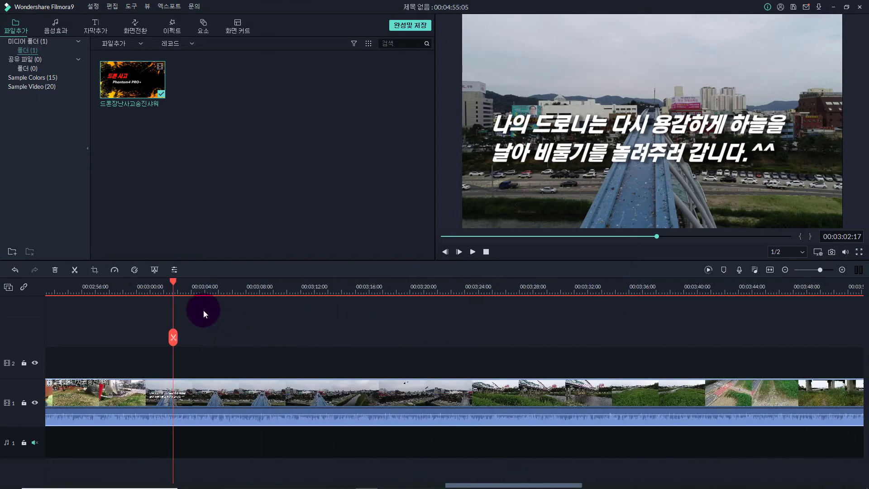
left_click_drag(173, 283, 417, 303)
key("space")
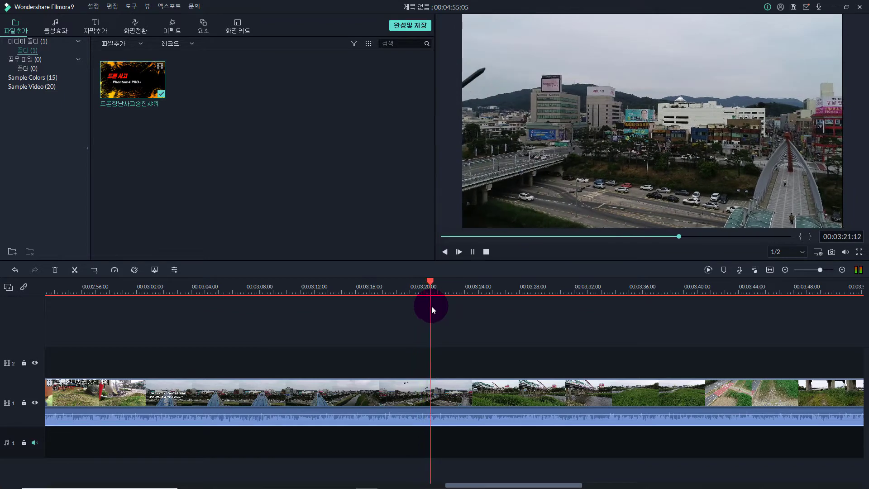
key("space")
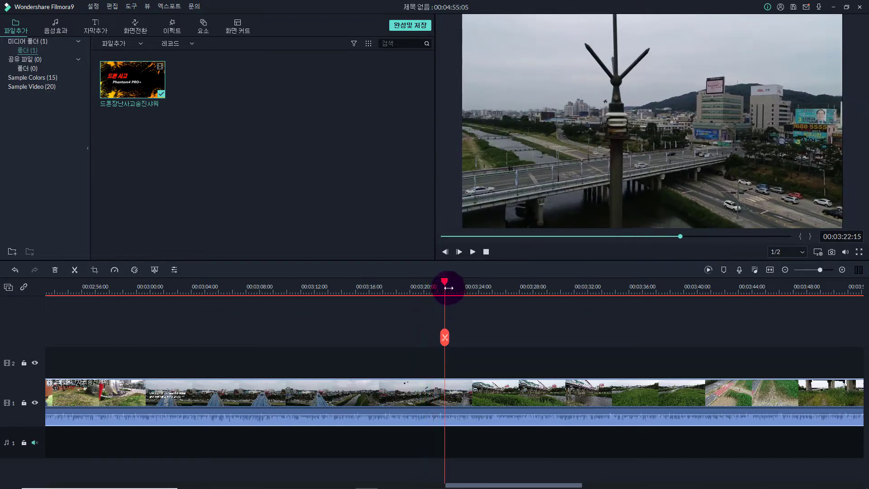
Split the clip on video track 1 at 00:03:21:12.
left_click_drag(445, 283, 430, 289)
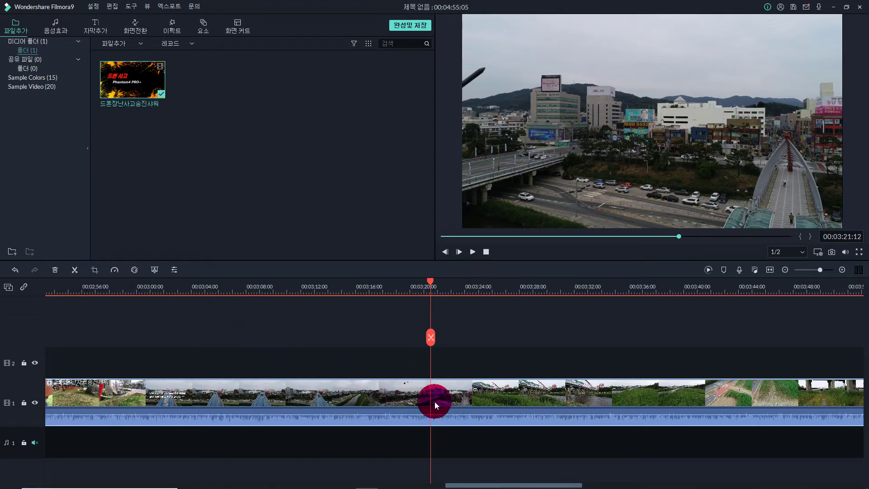
left_click(130, 9)
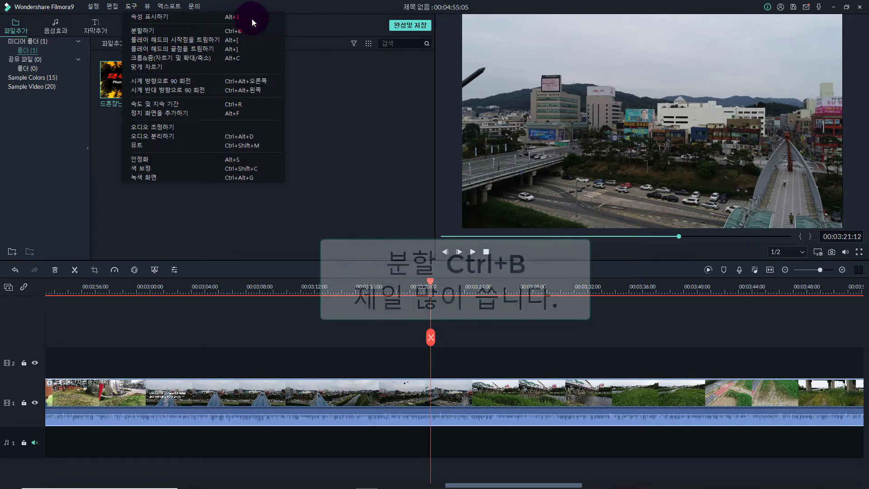
key("Escape")
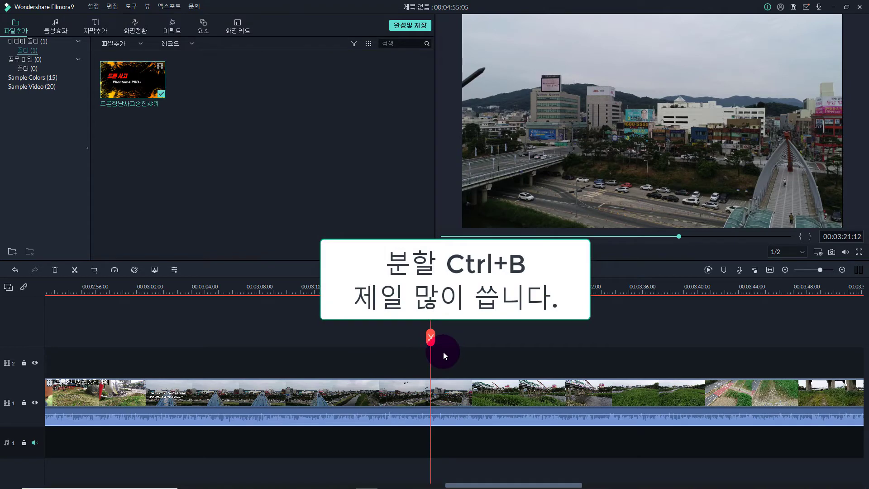
key("ctrl+b")
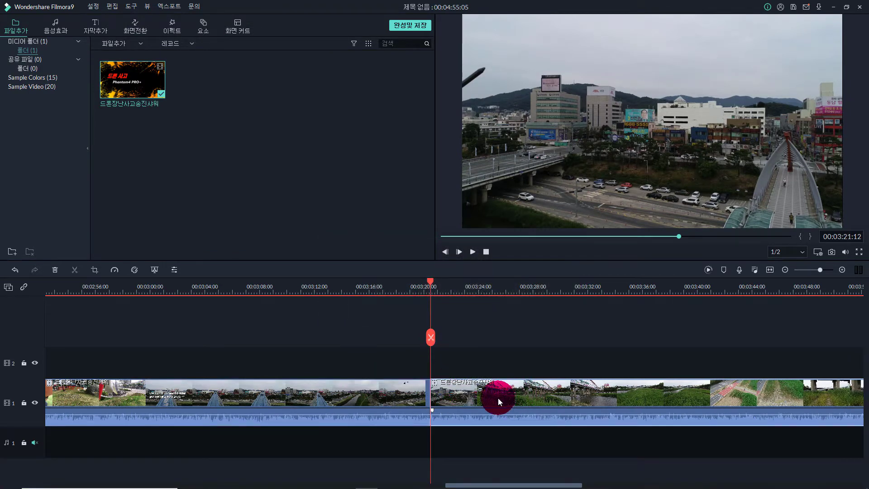
Delete the part of the clip on video track 1 after the cut.
left_click(482, 395)
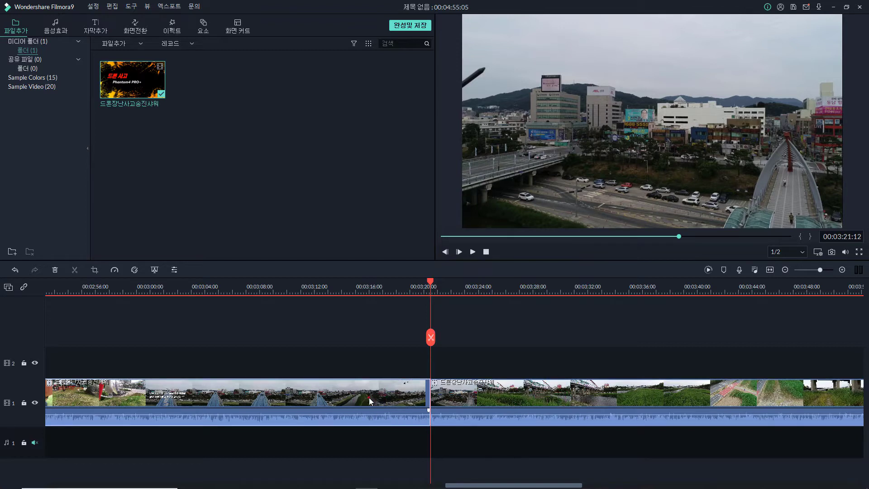
left_click(493, 394)
left_click(493, 394)
left_click(486, 394)
left_click(500, 393)
left_click(508, 394)
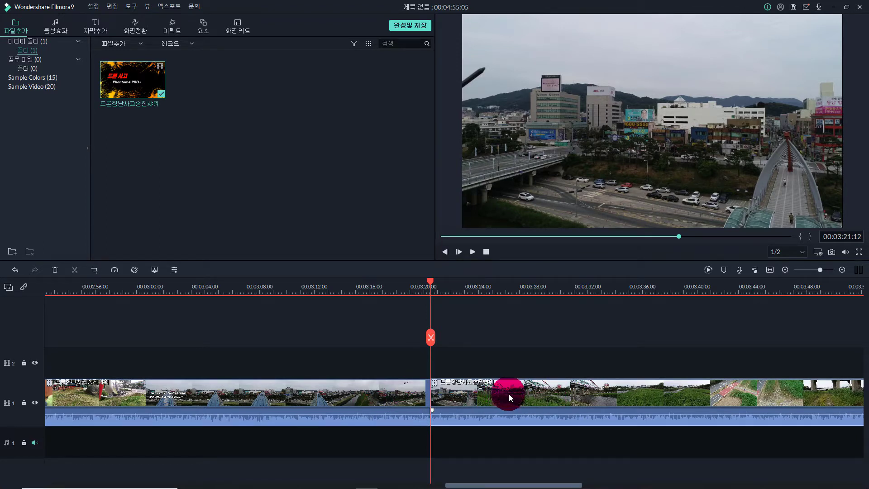
left_click(496, 392)
left_click(498, 393)
key("Delete")
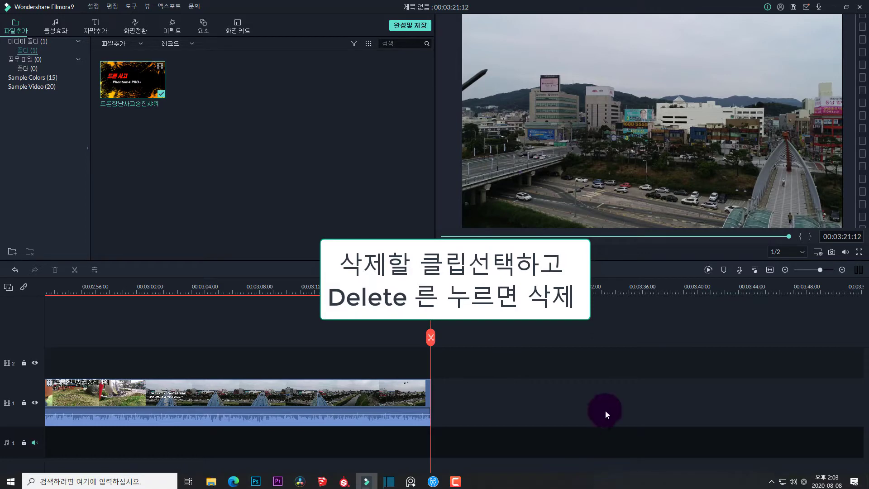
Move the remaining clip on video track 1 about one second earlier on the timeline.
left_click_drag(660, 485, 450, 485)
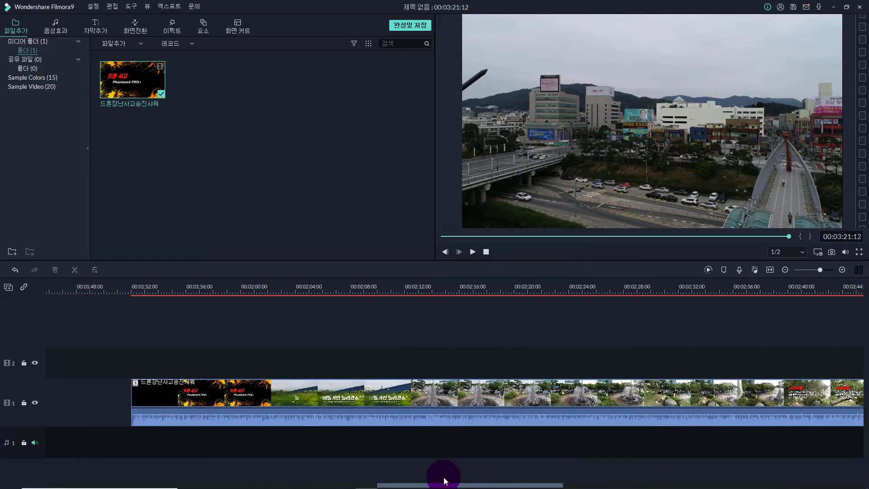
left_click_drag(290, 396, 233, 389)
left_click(247, 403)
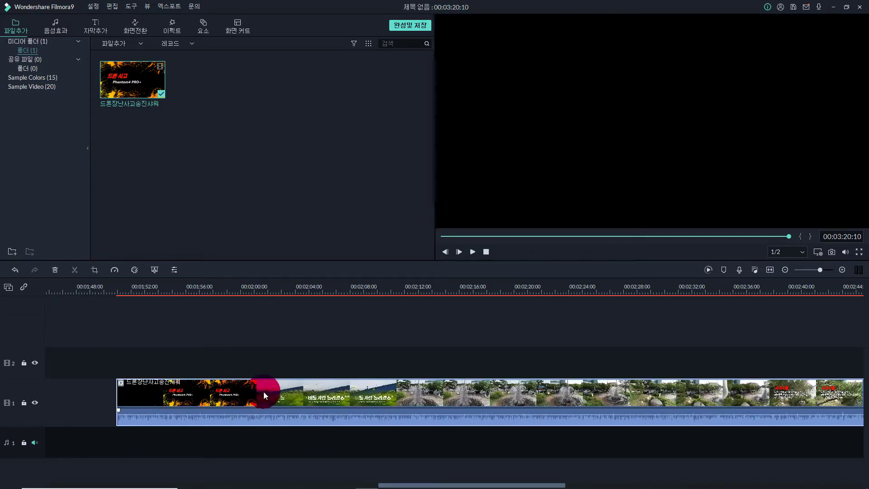
Detach the audio from the clip on video track 1 onto its own audio track.
right_click(264, 392)
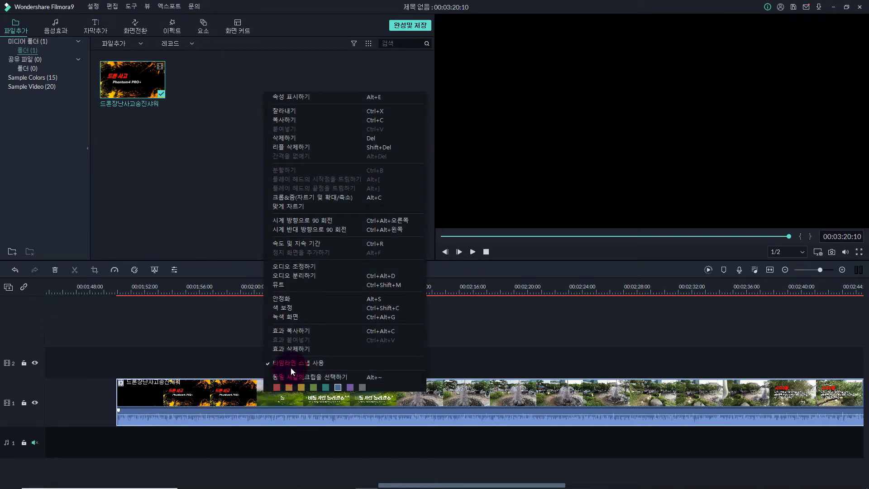
left_click(299, 276)
left_click(172, 434)
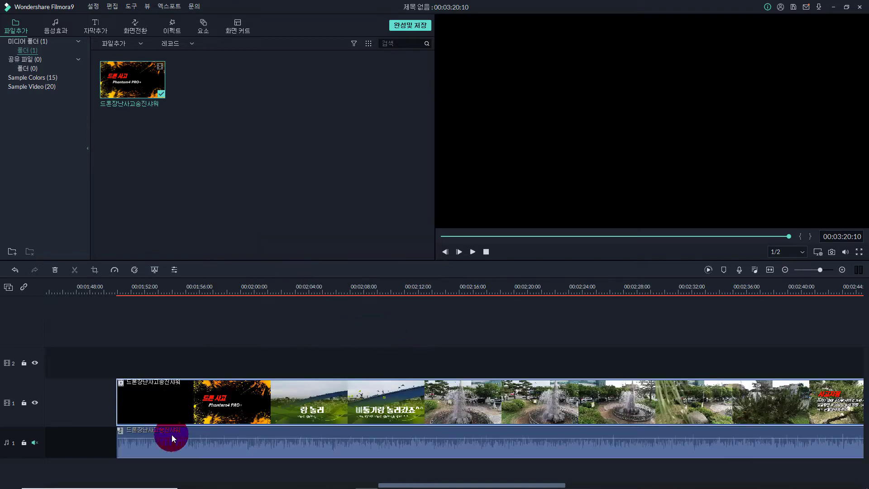
left_click(189, 435)
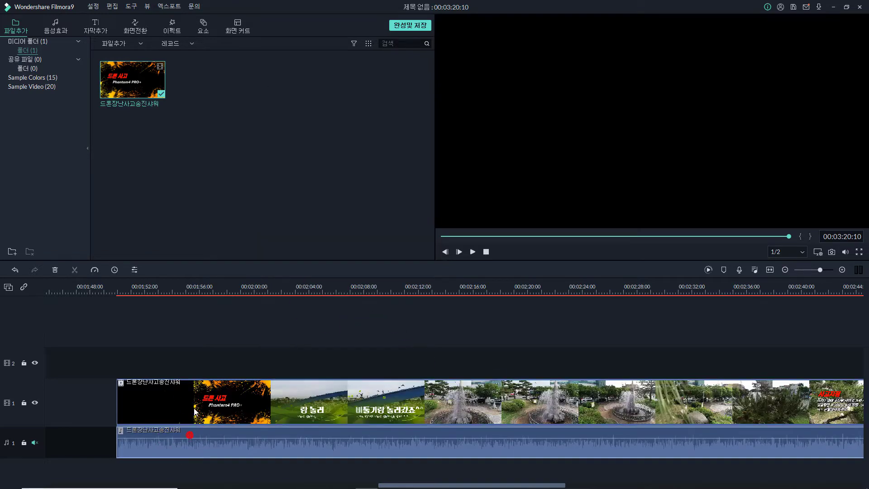
Move the detached audio clip down to audio track 2 and place the playhead near the clips' start at 00:01:50:21.
mouse_move(195, 405)
left_mouse_down()
mouse_move(265, 403)
mouse_move(265, 412)
mouse_move(204, 411)
left_mouse_up()
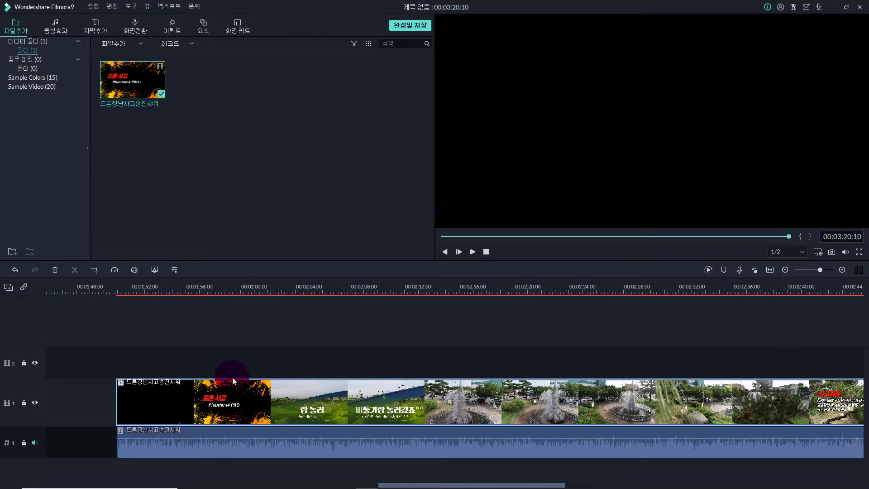
scroll(314, 396, "up", 3)
mouse_move(286, 447)
left_mouse_down()
mouse_move(287, 466)
mouse_move(292, 460)
left_mouse_up()
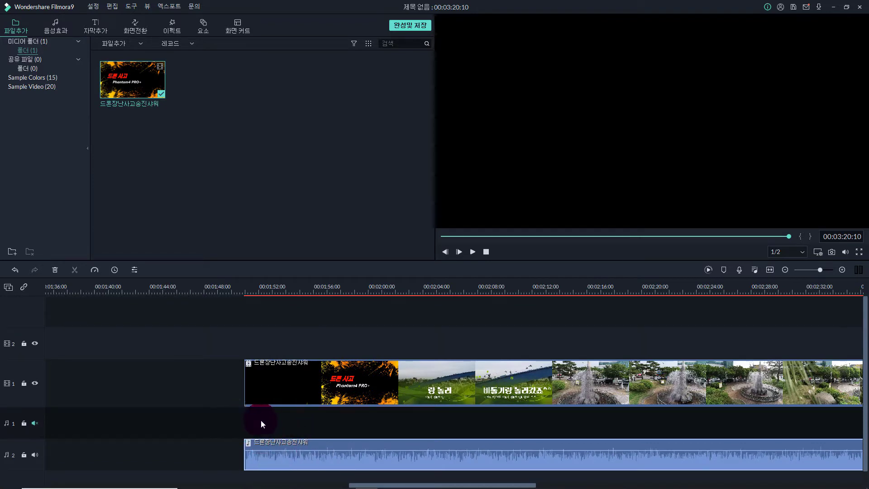
left_click(243, 287)
left_click(243, 283)
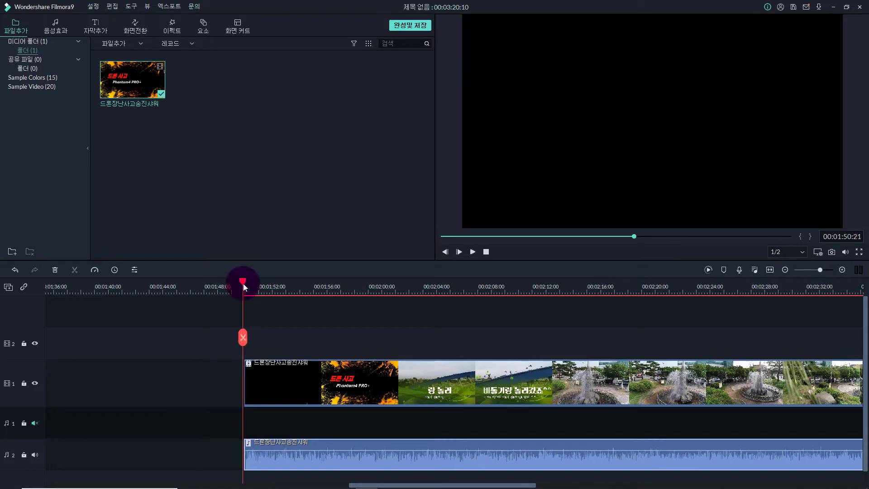
Save the project under the file name 나레이션 in the 필모라9강좌 folder.
left_click(91, 6)
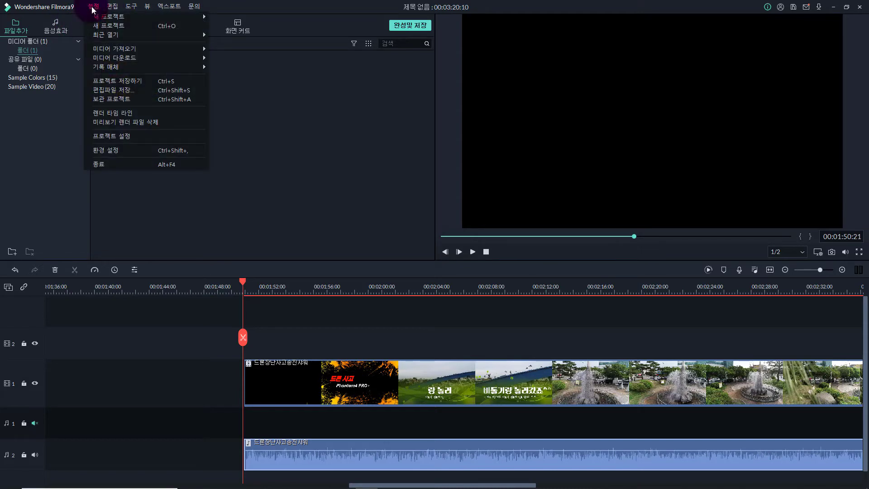
mouse_move(169, 6)
mouse_move(94, 10)
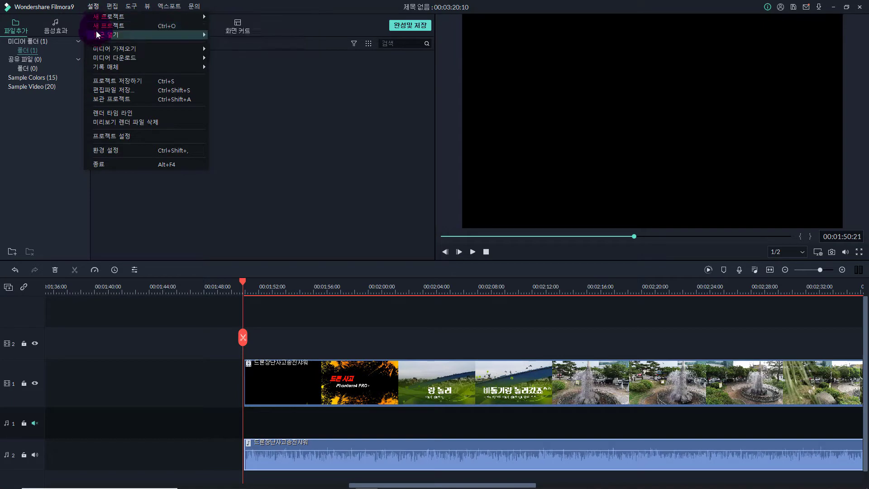
mouse_move(112, 73)
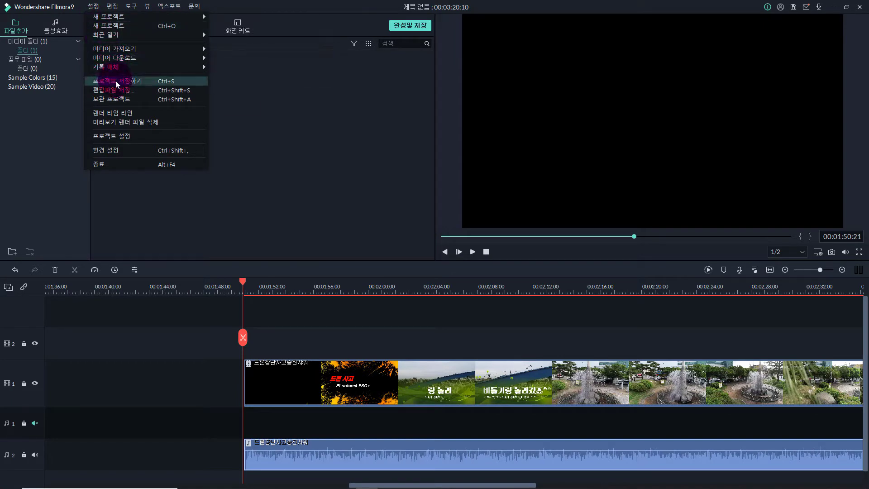
left_click(115, 81)
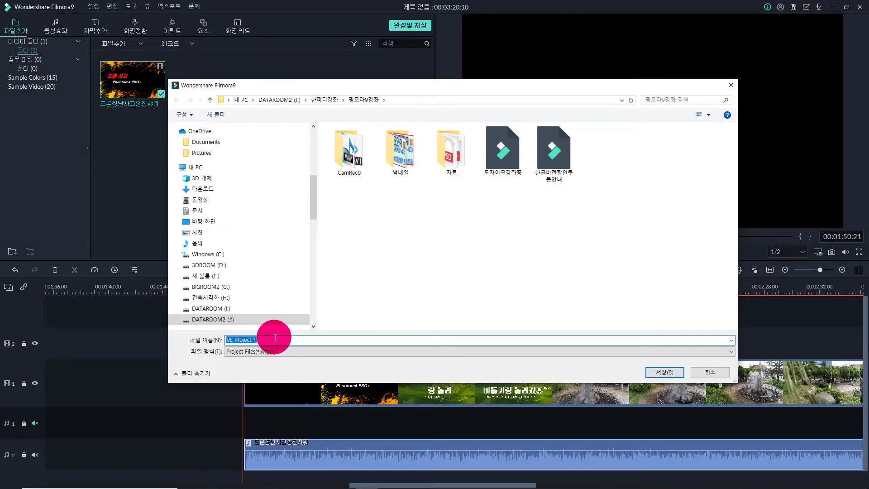
left_click_drag(273, 339, 225, 340)
left_click(531, 241)
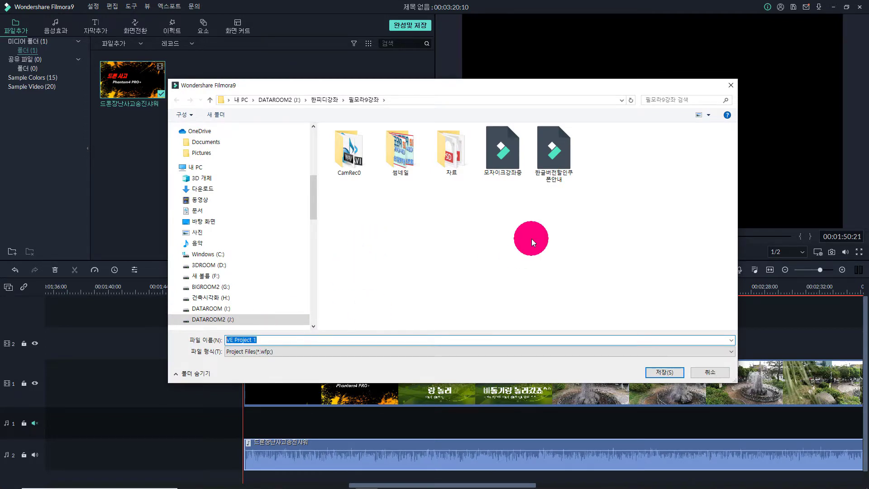
type("나레이셔")
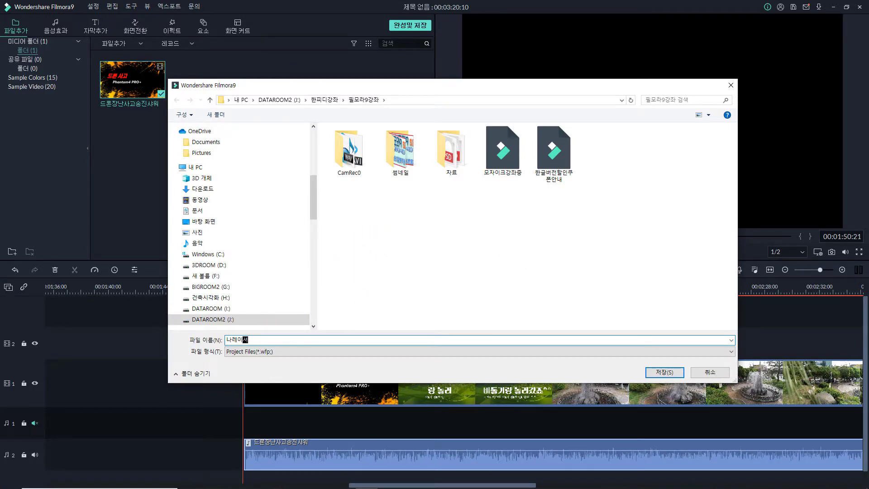
left_click(657, 372)
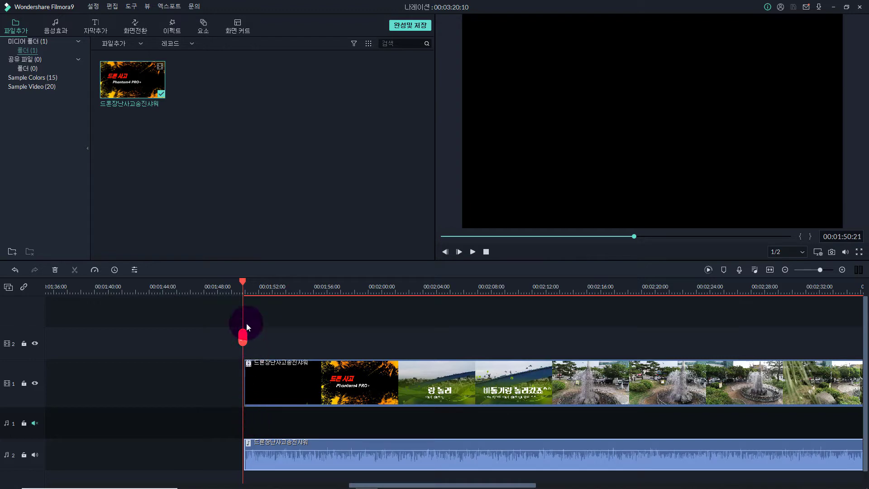
Place the playhead at the beginning of the clips, at 00:01:50:23.
left_click(243, 284)
left_click(498, 347)
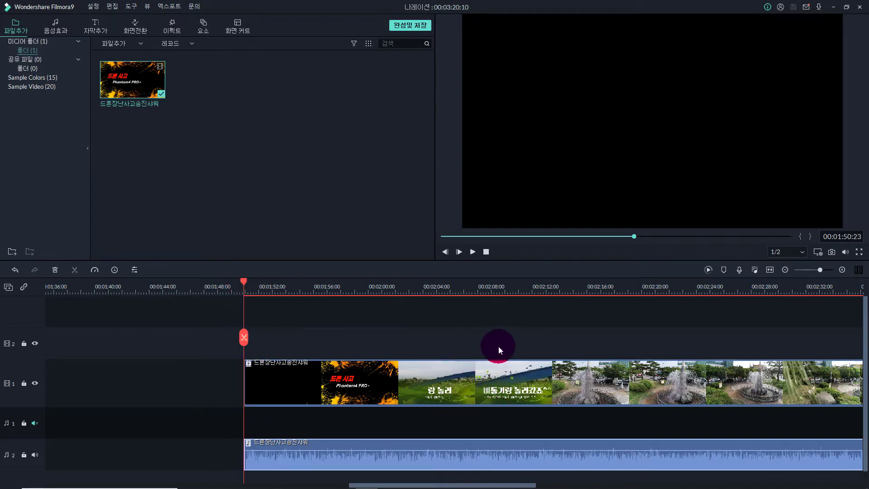
left_click(469, 311)
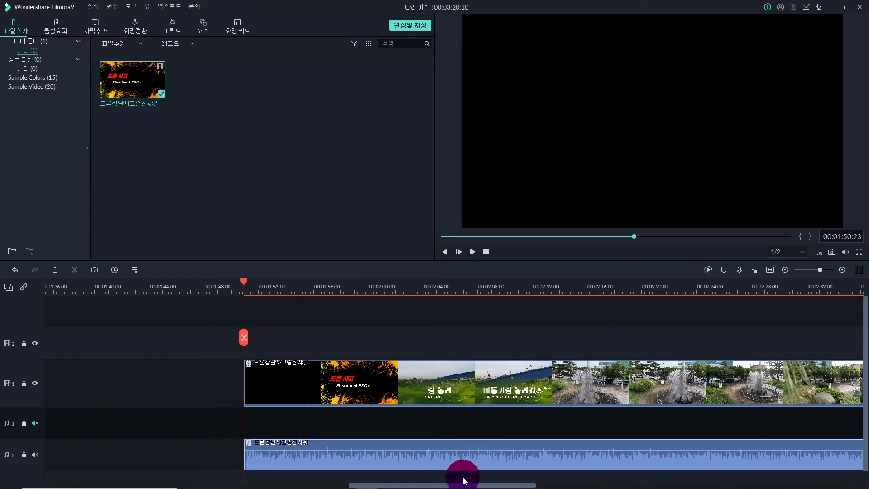
left_click_drag(462, 478, 475, 481)
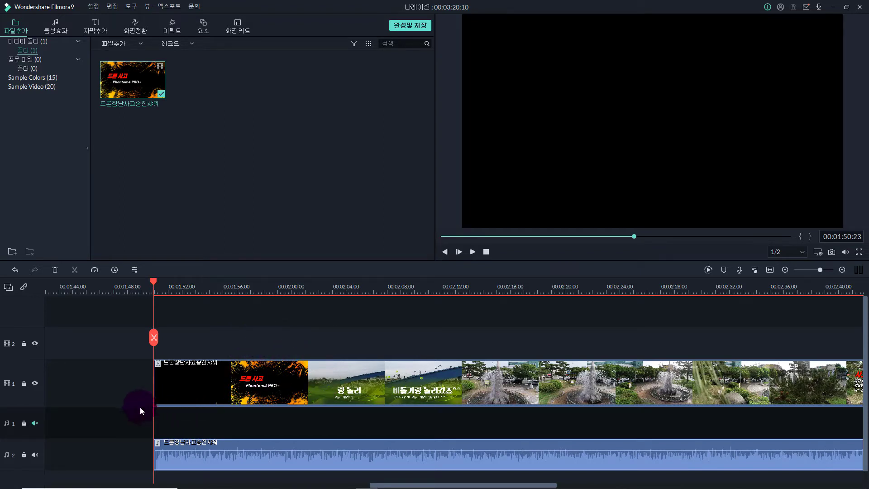
Unmute audio track 1 and mute audio track 2, which holds the detached sound.
left_click(185, 466)
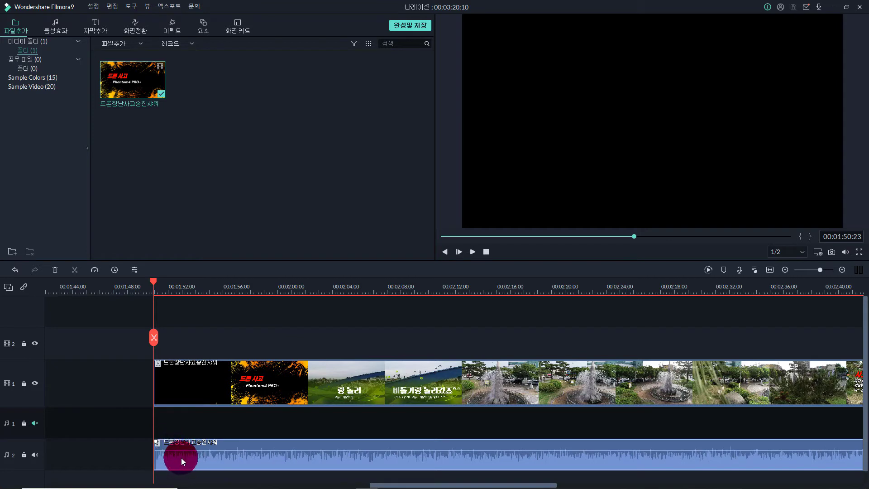
left_click(191, 458)
left_click(34, 424)
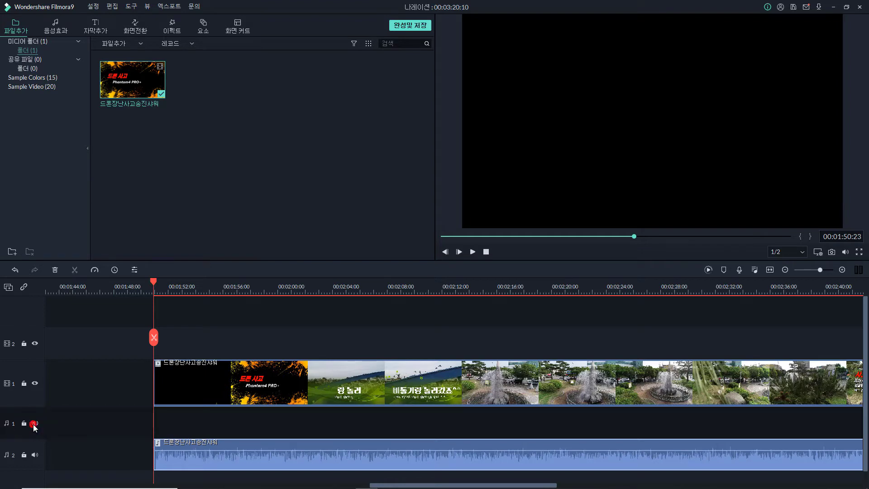
left_click(35, 454)
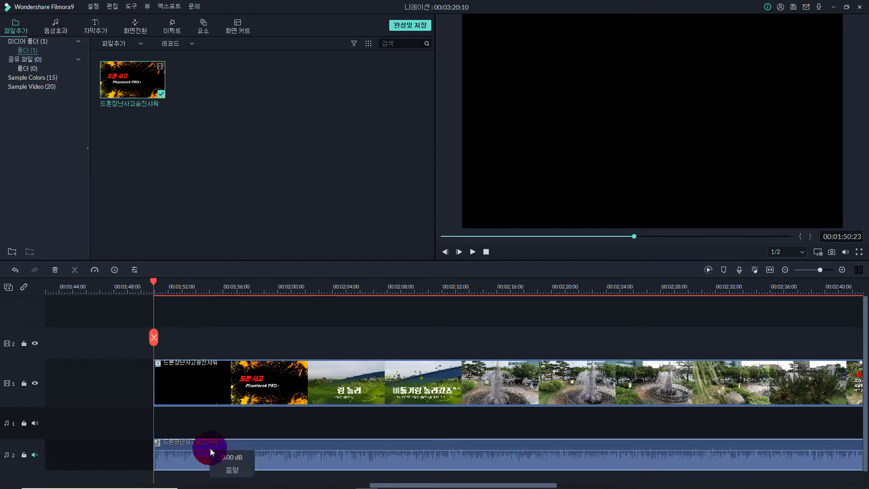
Play the footage from its start and again from about 00:02:04 with audio track 2 muted.
key("space")
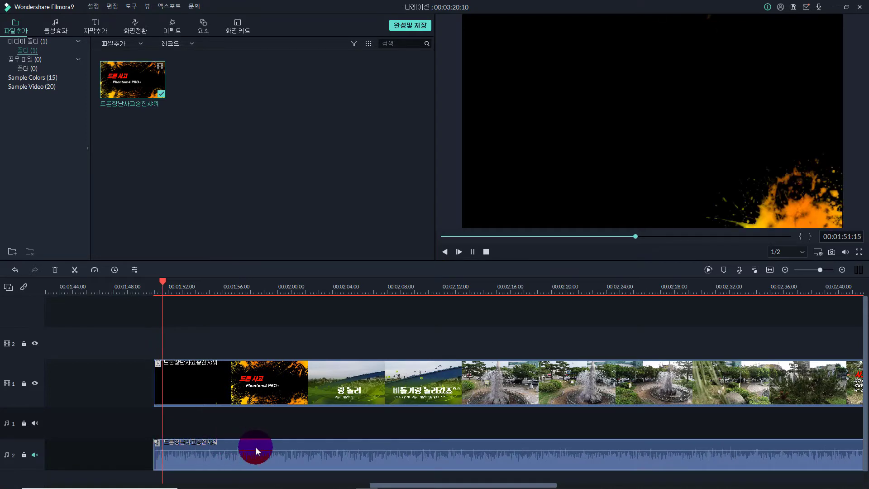
left_click(334, 287)
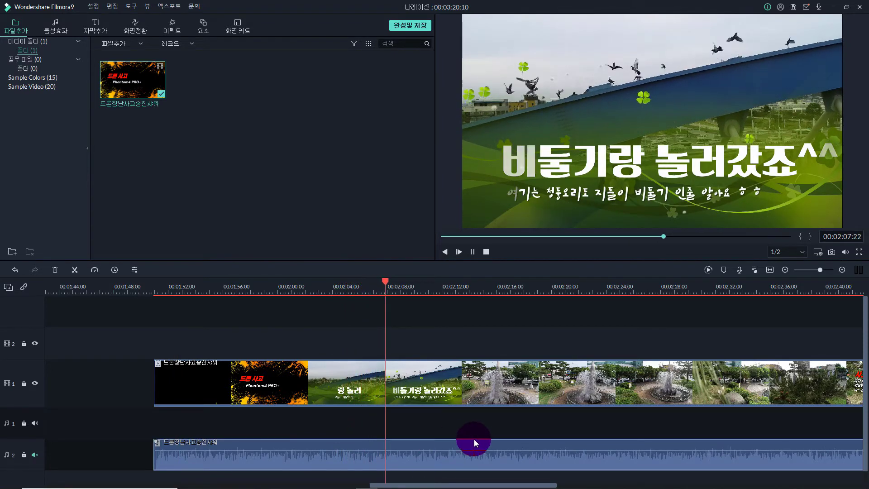
key("space")
Unmute audio track 2, play a short section to compare the sound, and mute the track again.
left_click(30, 454)
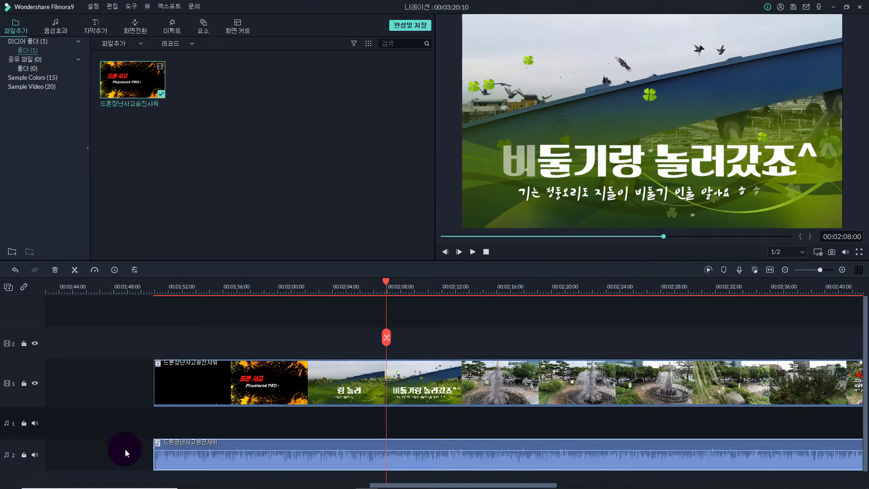
key("space")
key("space")
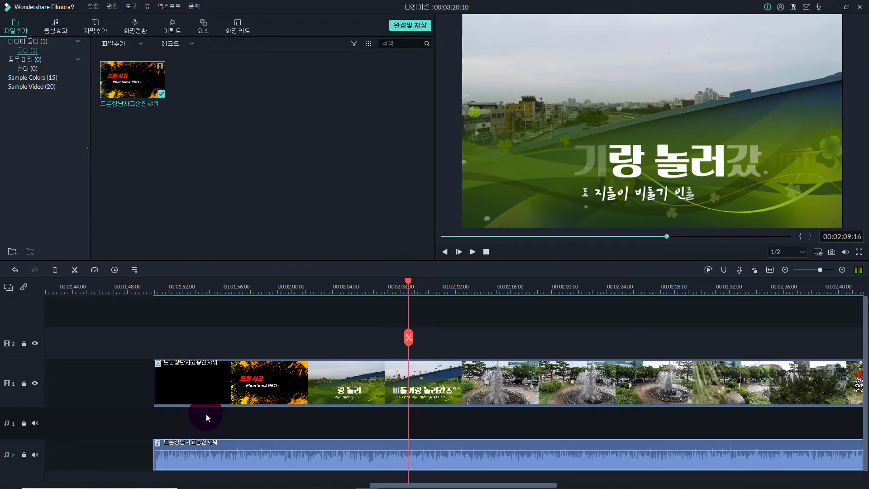
left_click(34, 454)
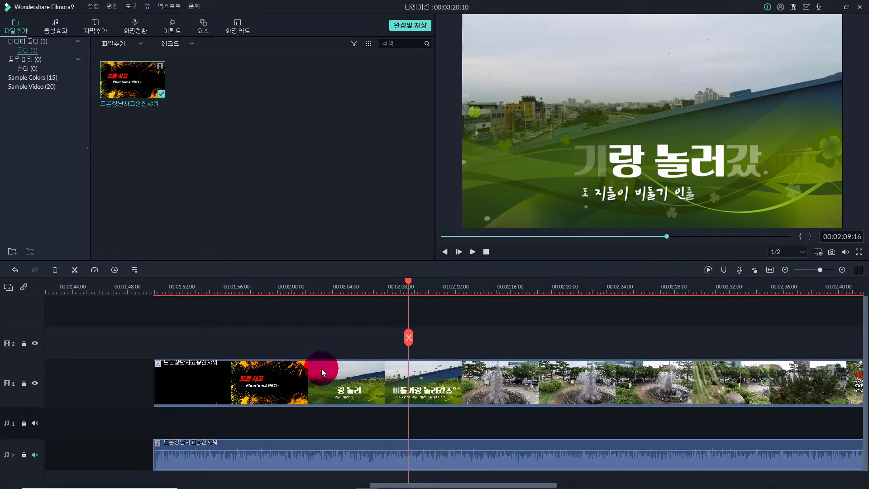
Set the playhead to 00:01:54:07 as the starting point for the voiceover.
left_click_drag(411, 281, 230, 338)
left_click(189, 412)
left_click(45, 431)
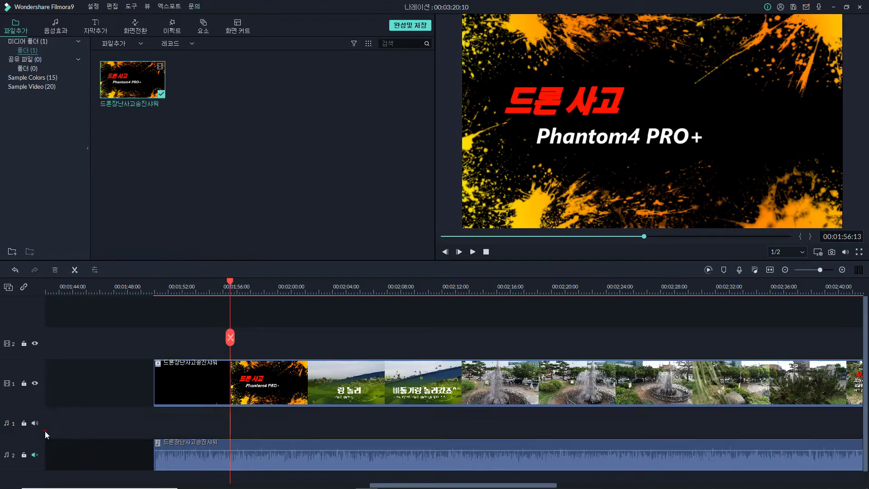
left_click(164, 426)
left_click_drag(231, 287, 200, 295)
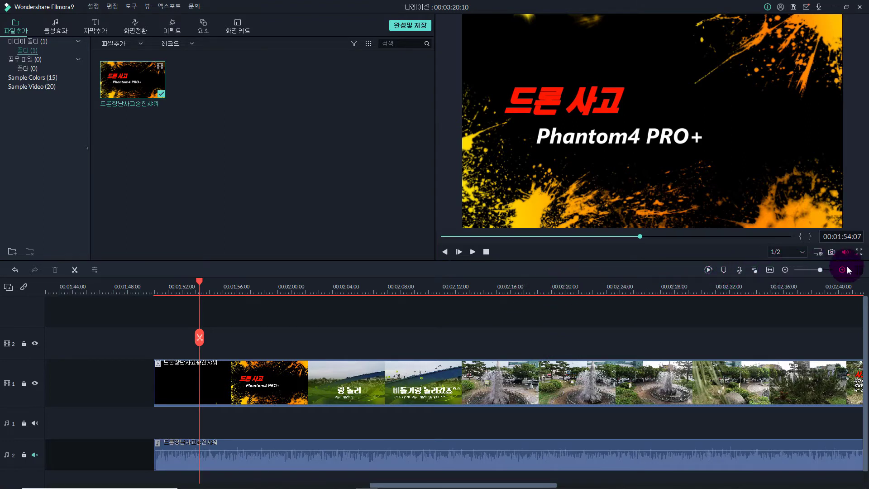
Open the voiceover recorder and check its device and import options, keeping 마이크(High Definition Audio Device) and 오디오 도입하기.
left_click(740, 271)
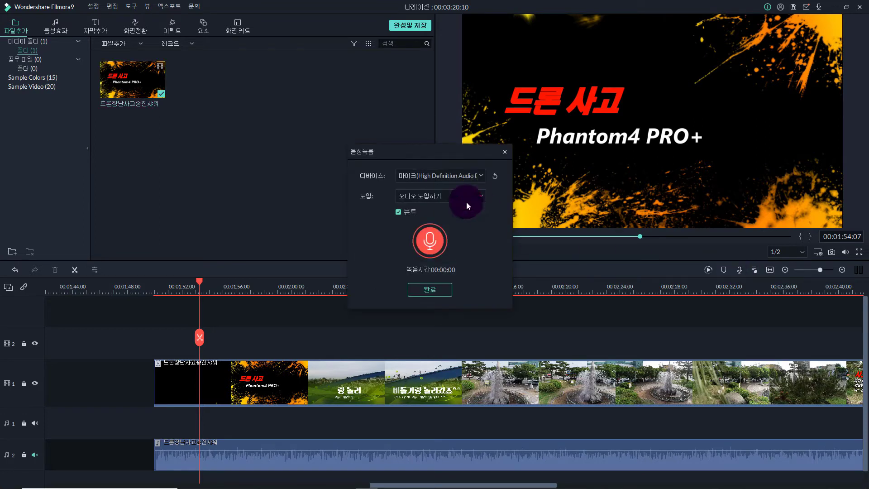
left_click_drag(432, 156, 411, 205)
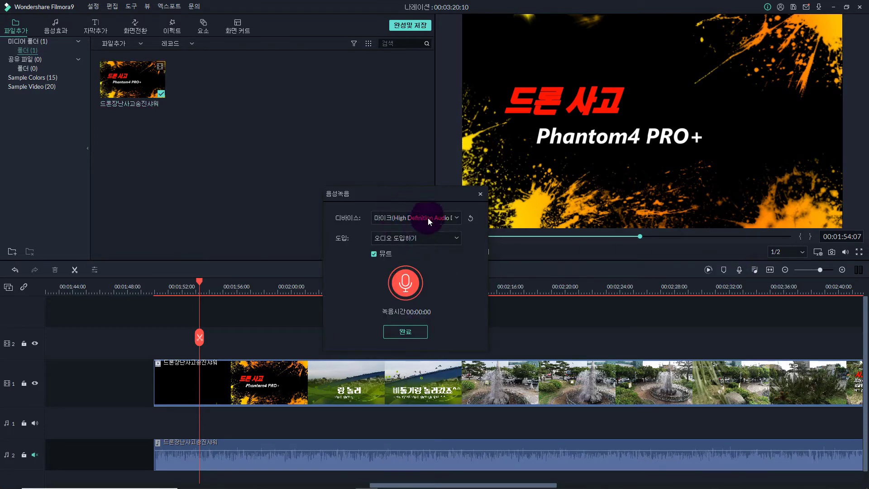
left_click(455, 219)
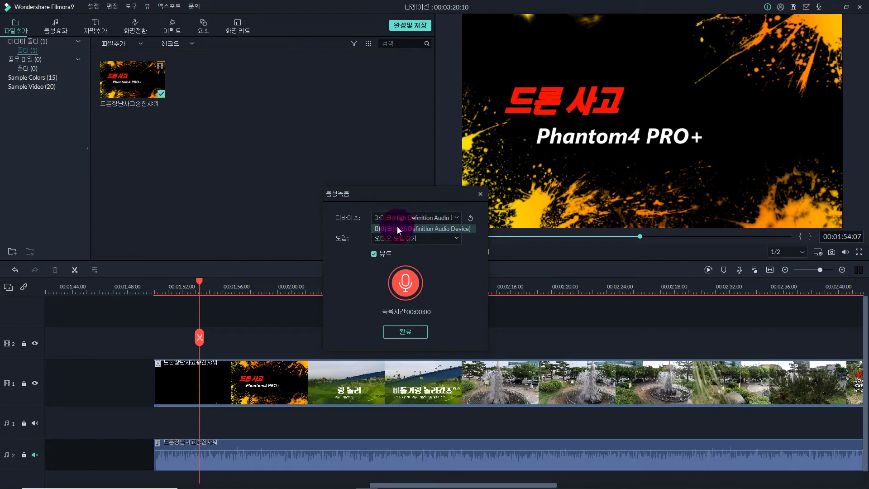
left_click(434, 211)
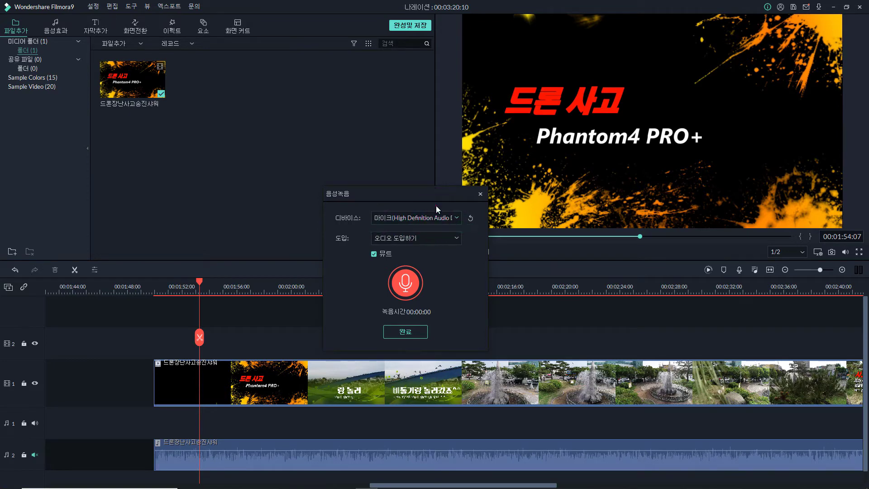
left_click(455, 236)
left_click(456, 237)
left_click(409, 285)
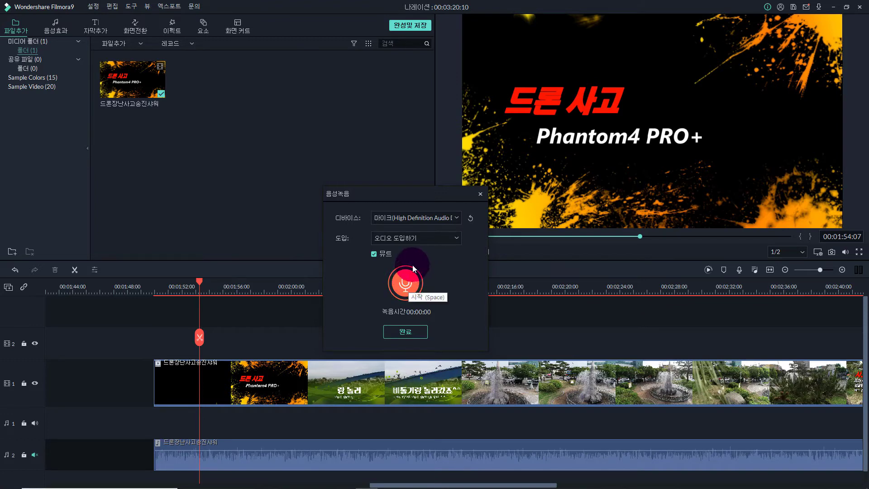
left_click(389, 289)
left_click(410, 336)
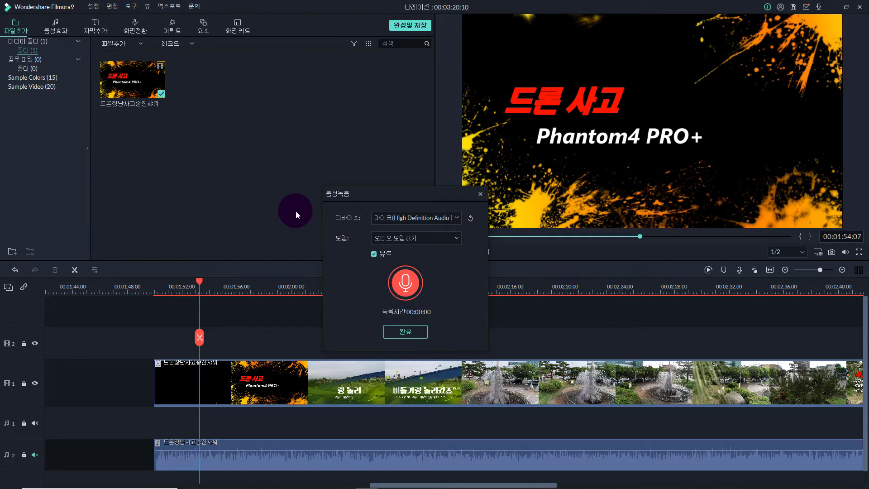
left_click(373, 254)
left_click(404, 279)
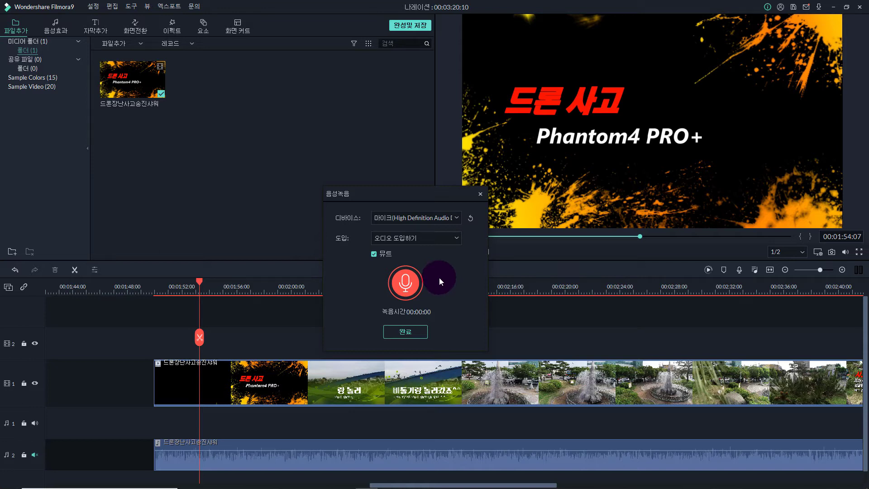
Record a muted-playback voiceover onto audio track 1 from 00:01:54:07 to past the video's end, and finish the recording.
left_click(408, 285)
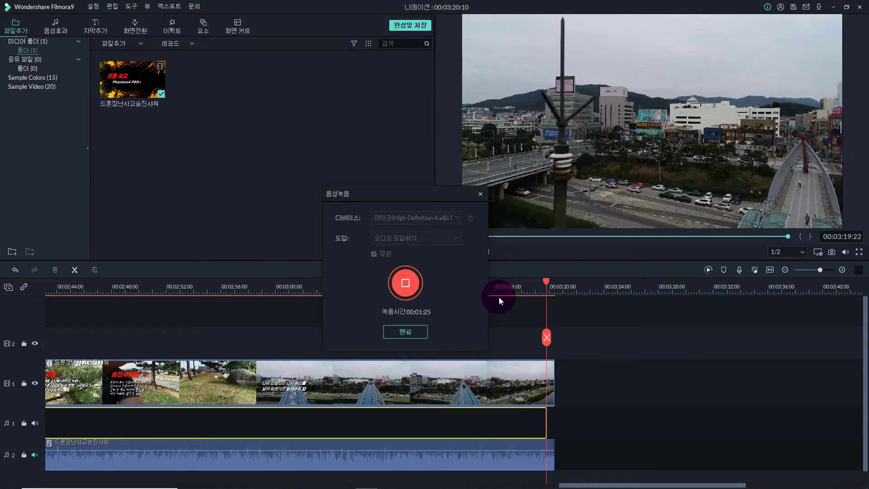
left_click(410, 332)
left_click(367, 484)
left_click_drag(367, 485, 386, 484)
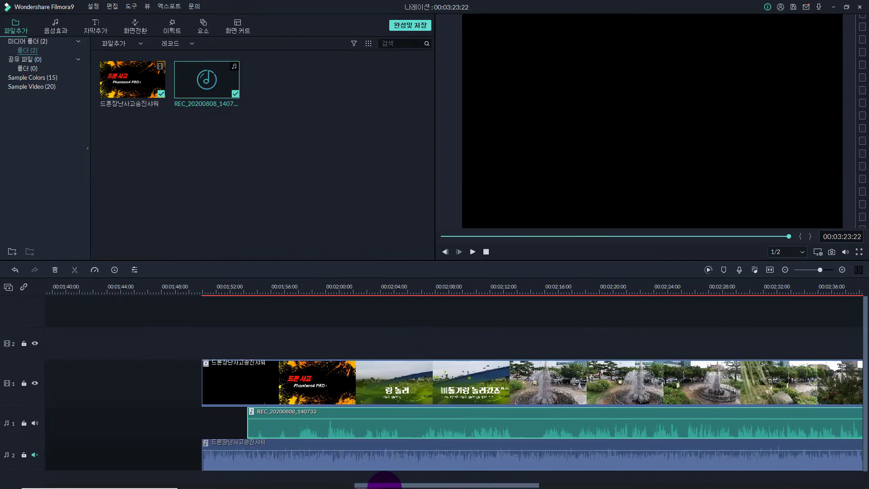
Play the recorded voiceover from 00:01:54:00 to hear where the narration begins.
left_click(237, 289)
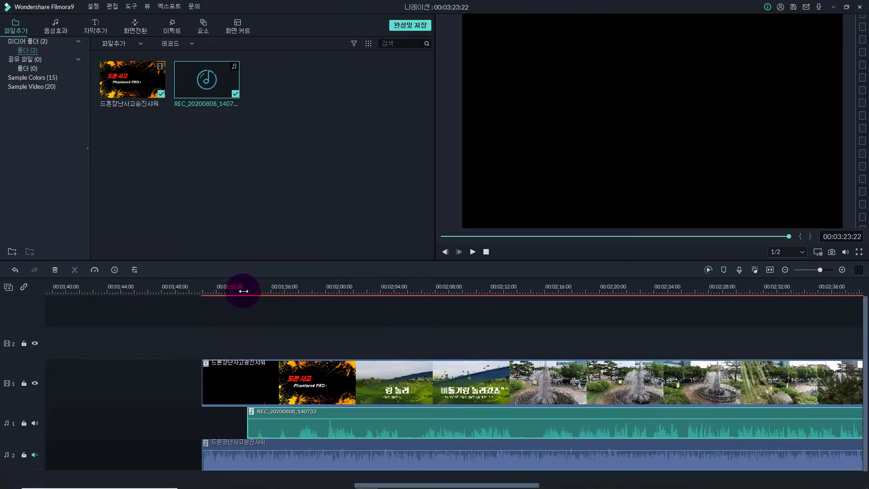
left_click(243, 290)
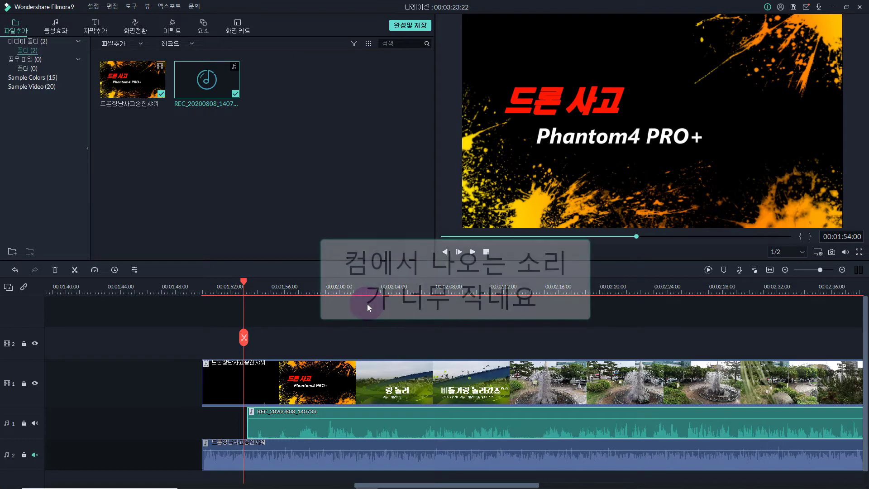
key("space")
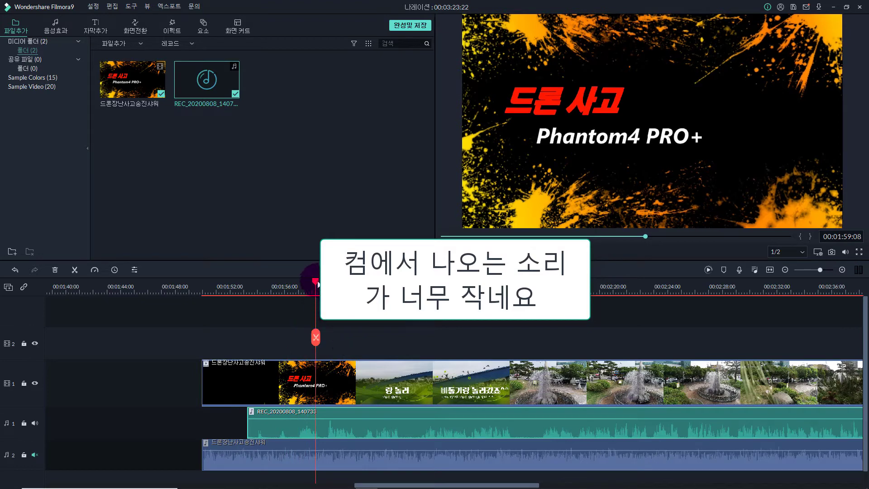
Split the voiceover clip on audio track 1 at 00:01:57:22 and ripple delete its opening part.
left_click(303, 292)
left_click(298, 428)
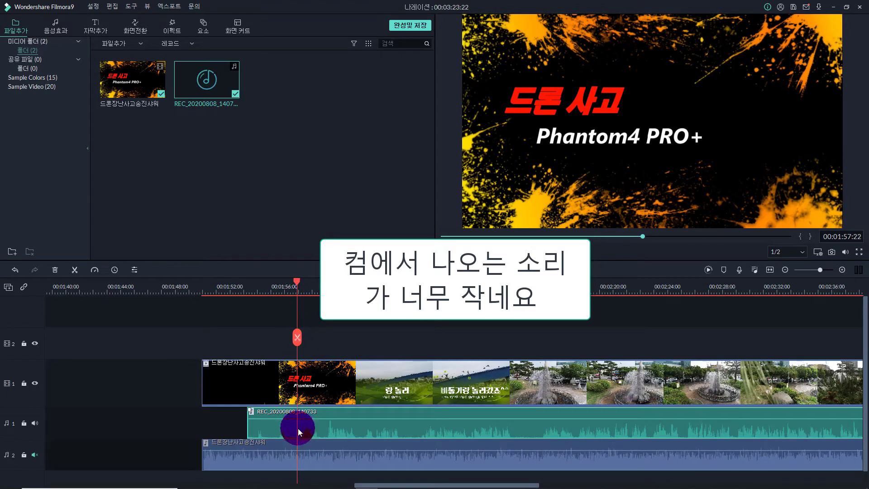
left_click(298, 428)
key("ctrl+b")
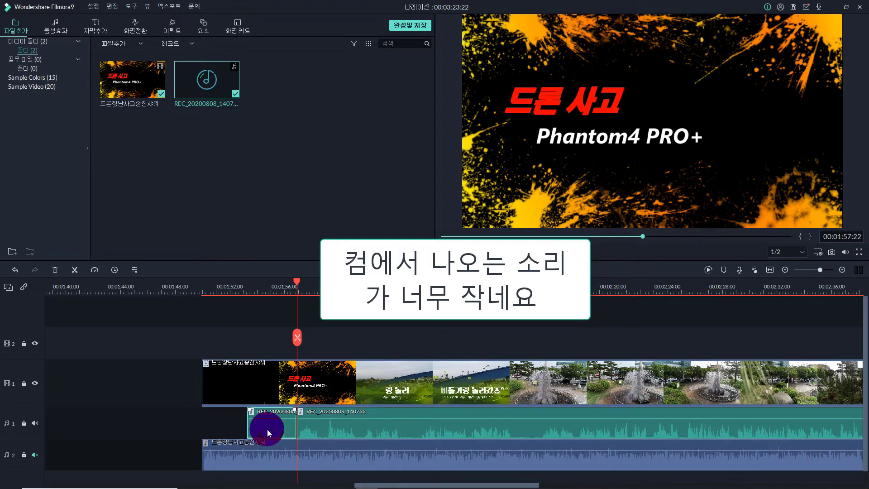
key("shift+Delete")
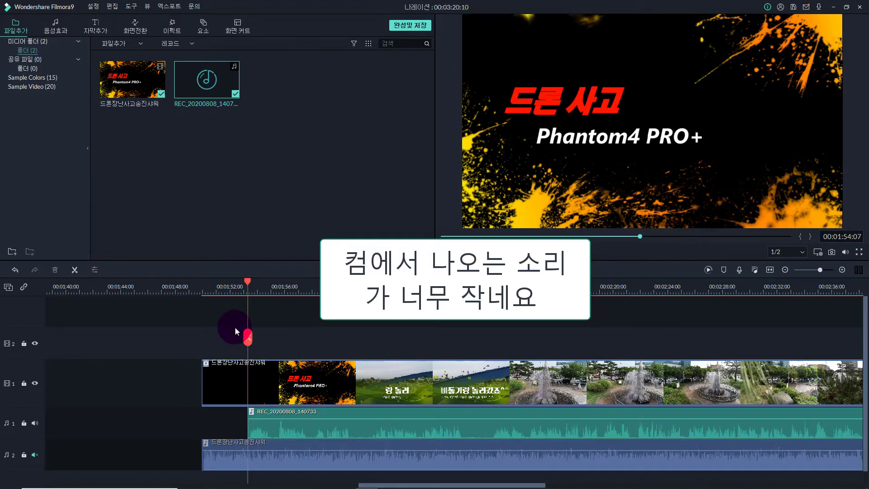
Listen to the trimmed voiceover from 00:01:54:07, stop playback, and raise the clip's volume to about 6.21 dB.
key("space")
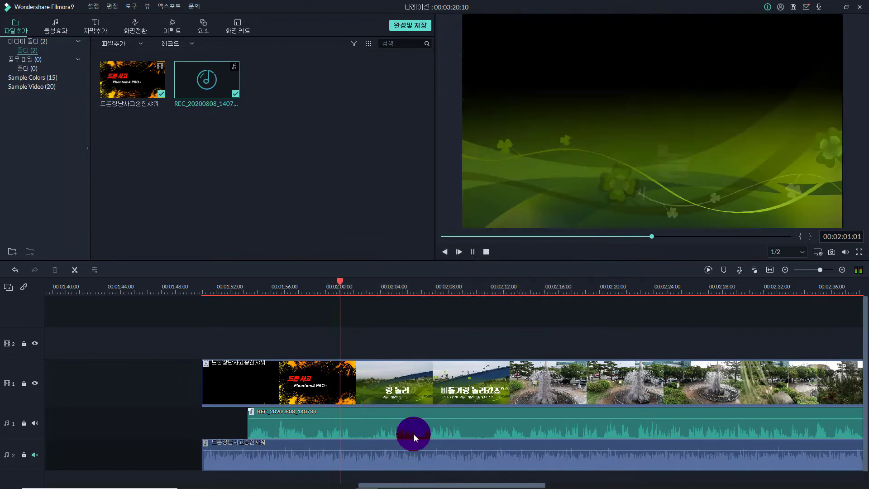
key("space")
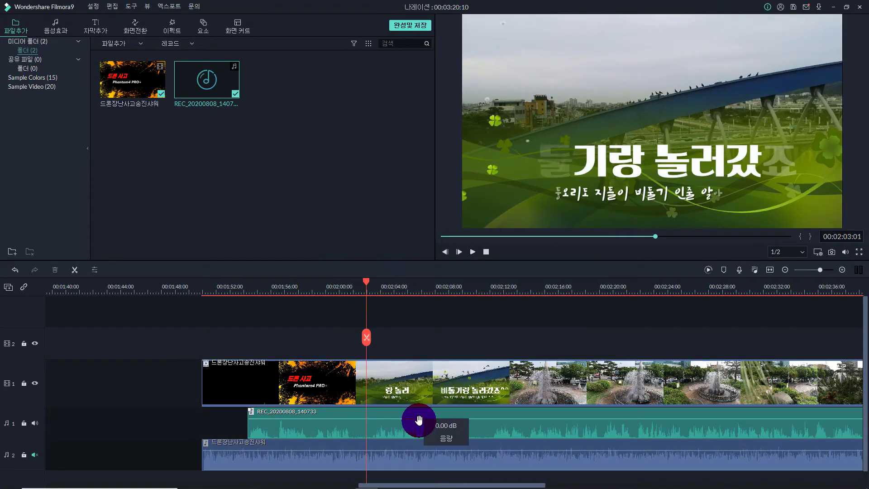
left_click_drag(418, 419, 400, 418)
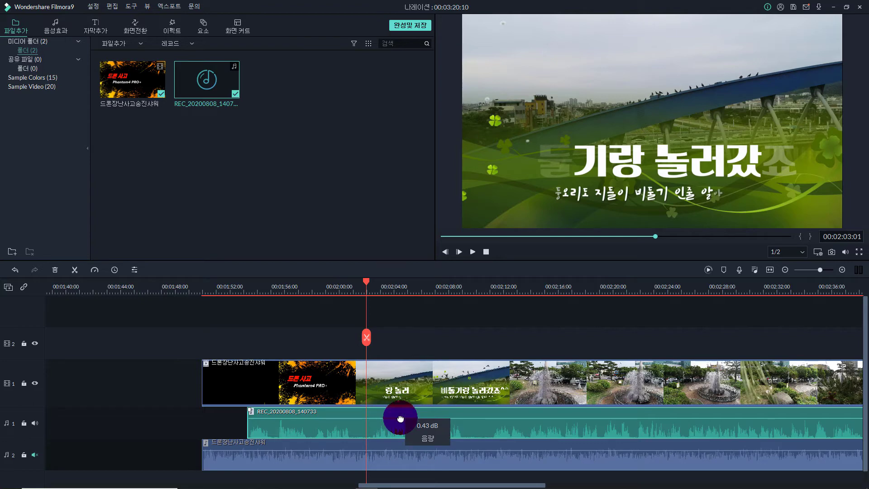
left_click_drag(401, 418, 402, 416)
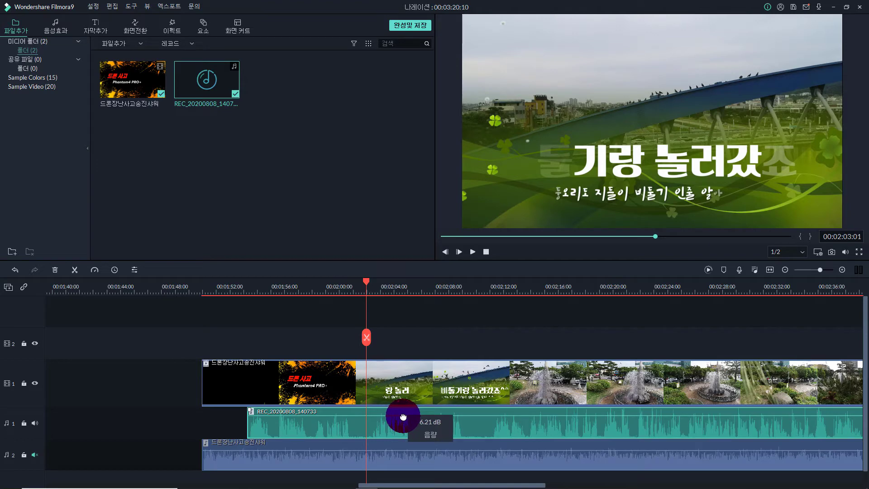
left_click_drag(402, 416, 403, 416)
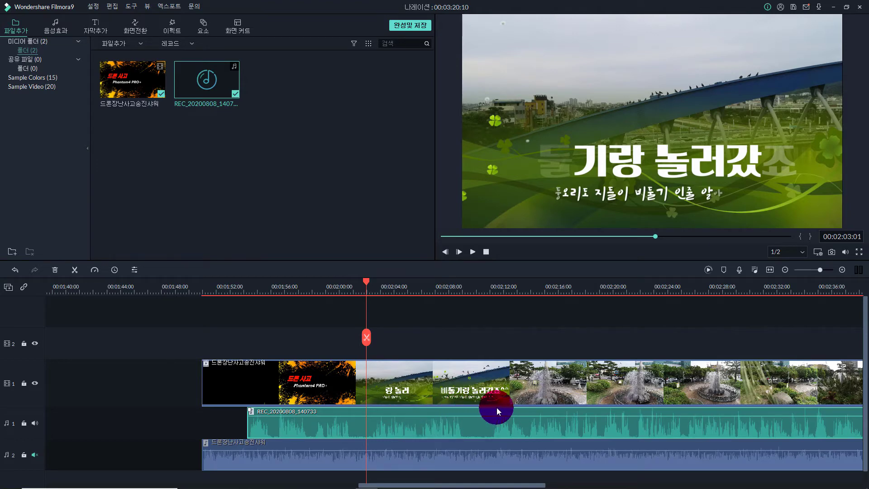
Play the louder voiceover against the video, and shift its clip about 4 seconds later on audio track 1.
key("space")
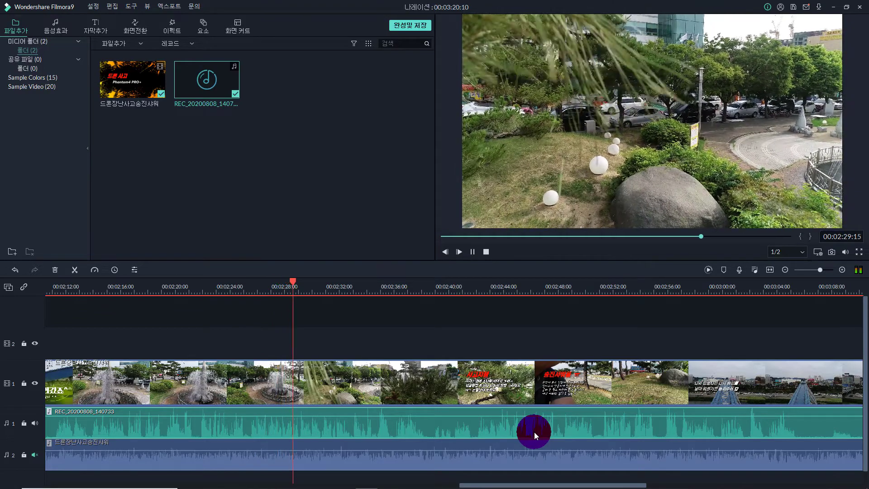
key("space")
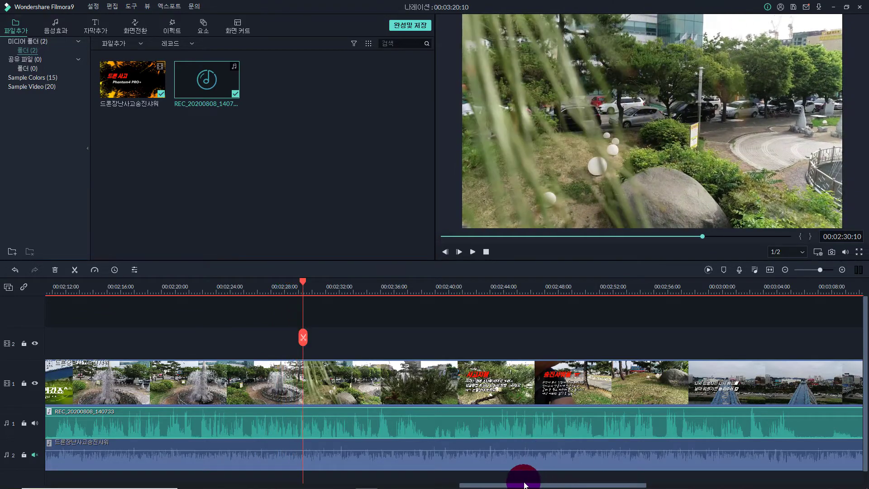
left_click_drag(518, 485, 509, 158)
left_click_drag(493, 486, 439, 485)
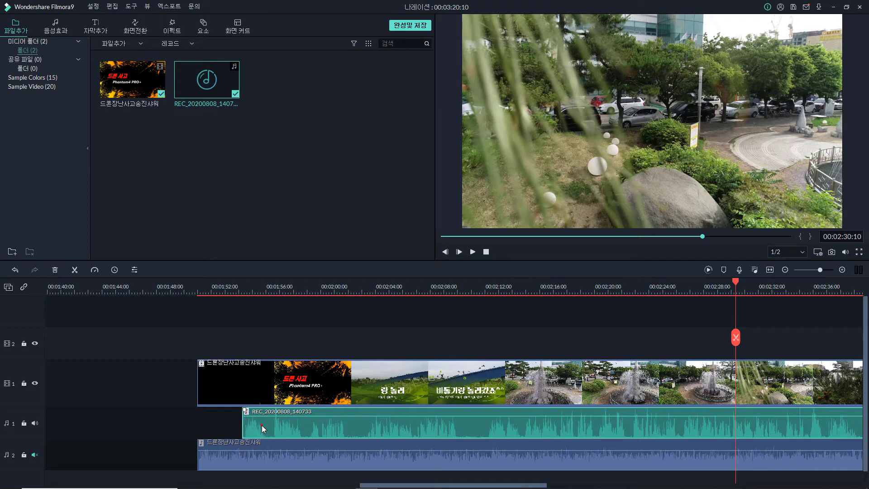
left_click_drag(261, 425, 323, 425)
left_click_drag(362, 479, 469, 481)
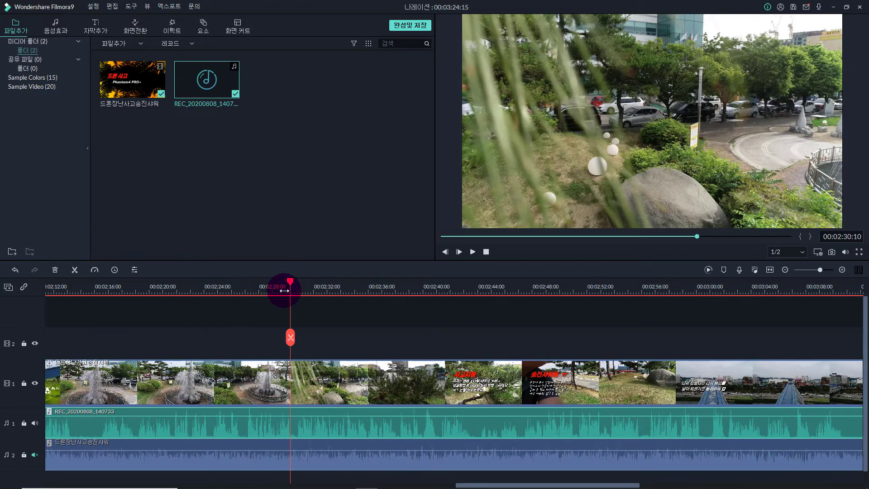
Play from 00:02:25:04 to check the shifted voiceover's timing, and nudge its clip a few frames earlier.
left_click_drag(290, 281, 220, 294)
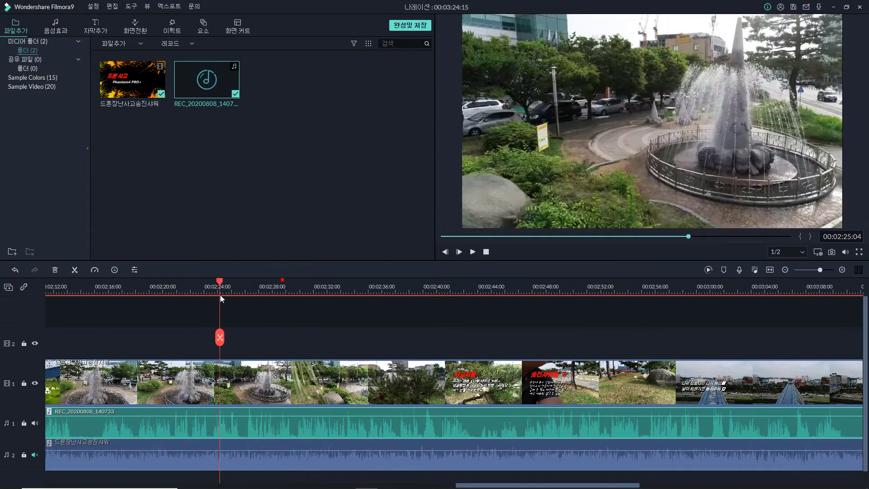
key("space")
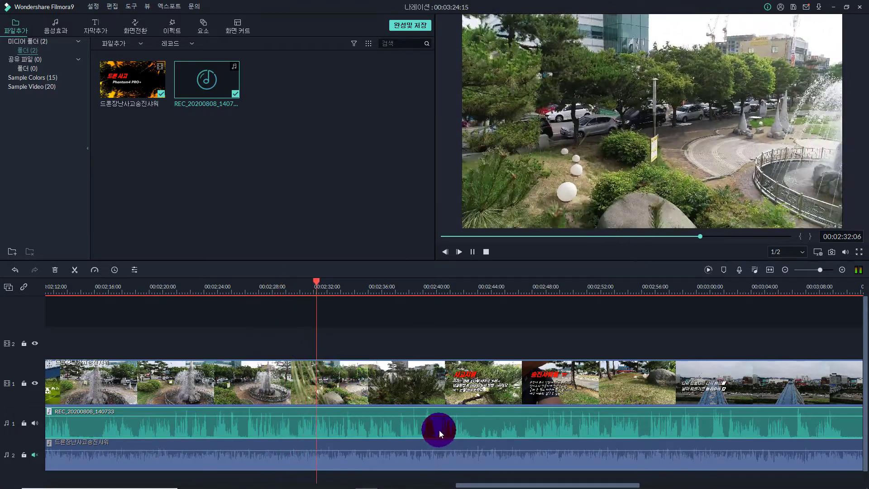
left_click_drag(316, 281, 274, 296)
scroll(325, 315, "up", 5)
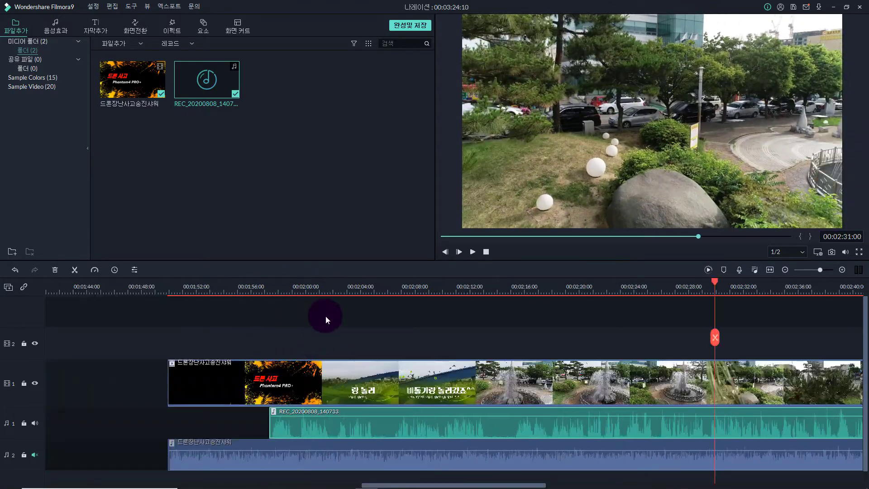
Replay the fountain and pine-tree section up to 00:02:35:01 to check the voiceover's sync with the video.
scroll(326, 290, "up", 2)
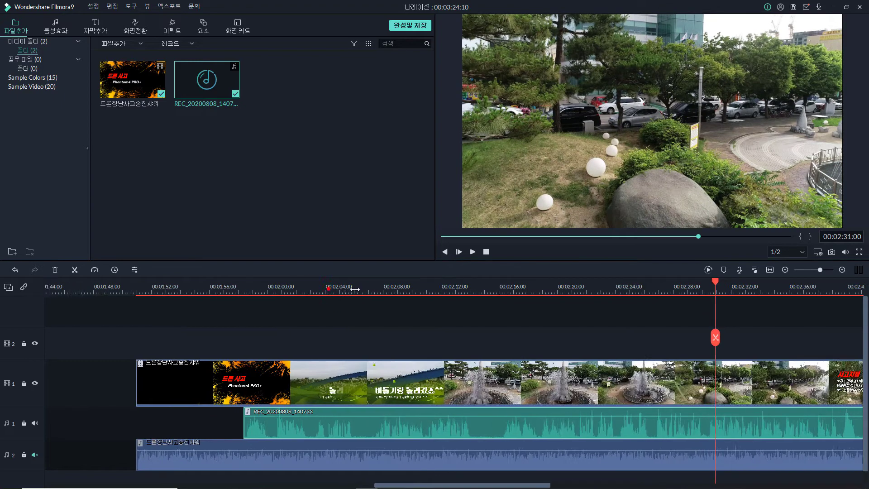
scroll(395, 291, "up", 3)
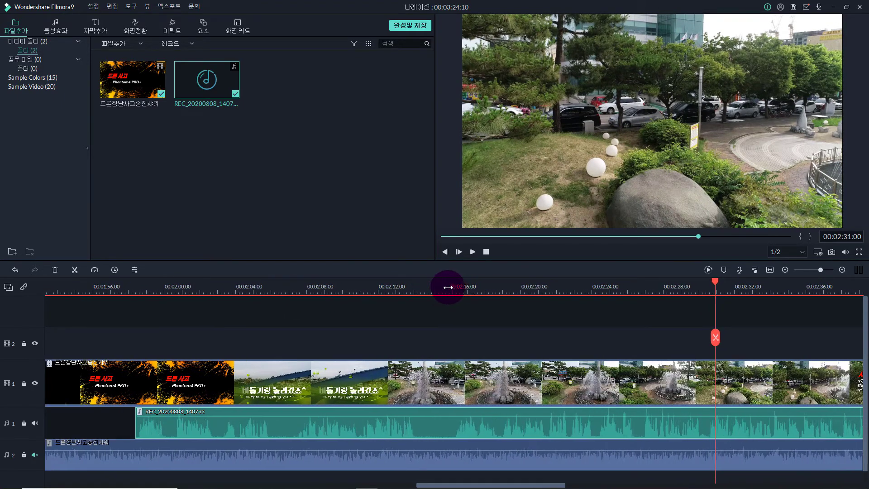
left_click_drag(461, 485, 503, 485)
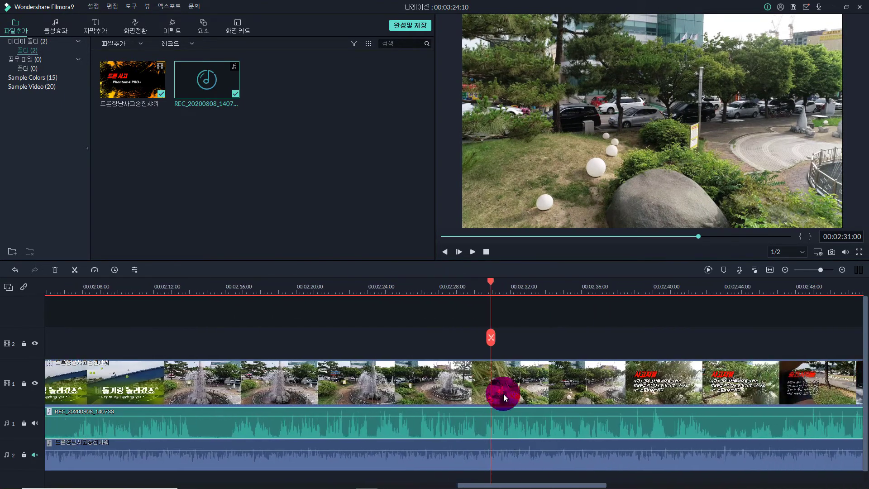
left_click_drag(488, 286, 427, 301)
key("space")
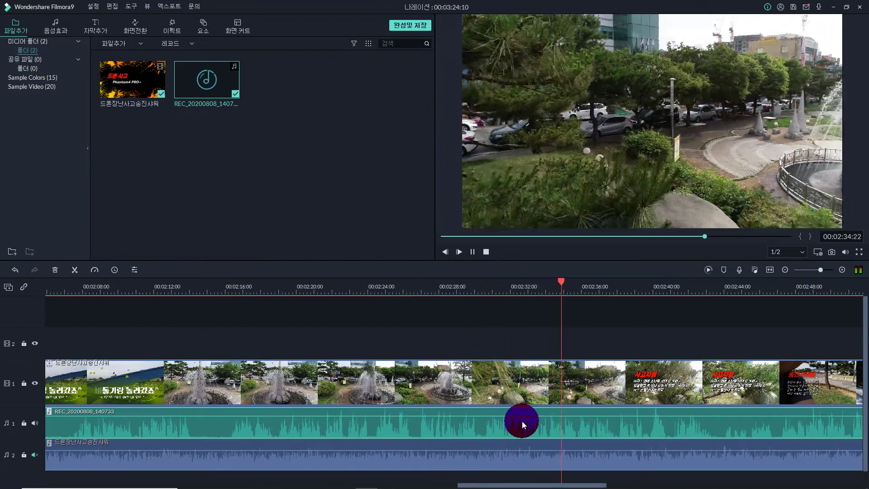
key("space")
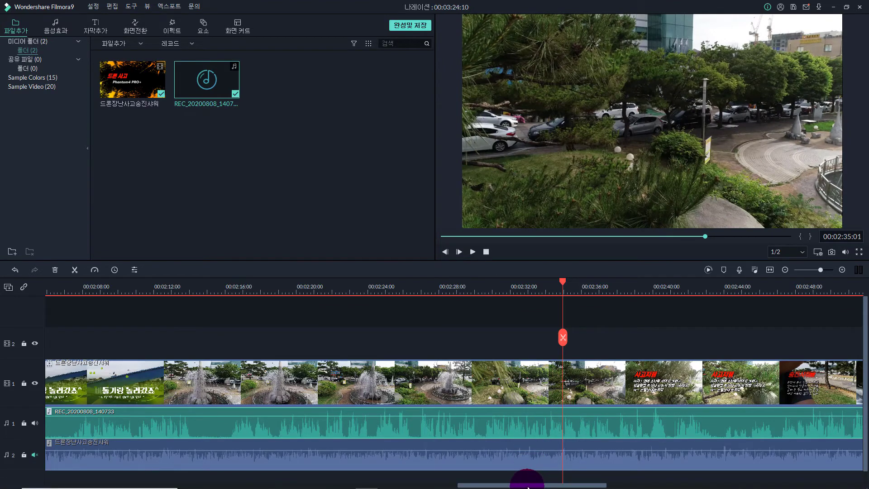
Unmute audio track 2 and play from 00:01:57:21 to hear the original audio together with the voiceover.
left_click_drag(529, 487, 447, 485)
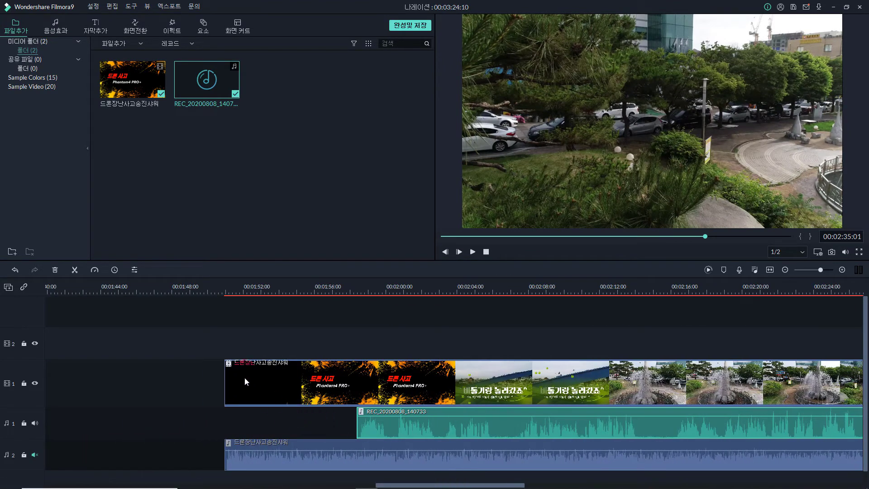
left_click(36, 455)
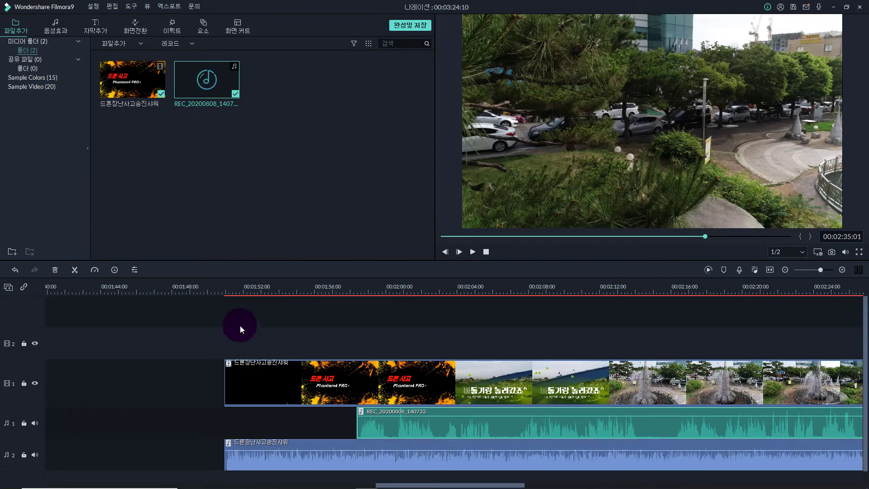
left_click(224, 287)
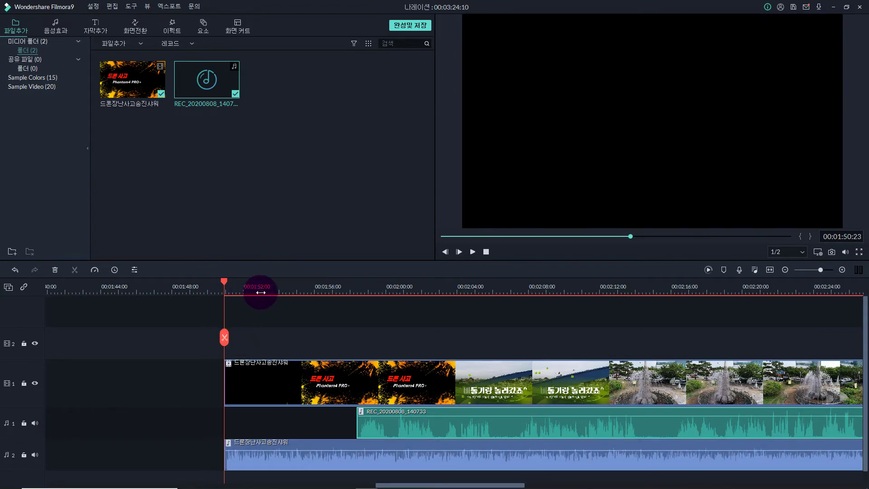
left_click(349, 289)
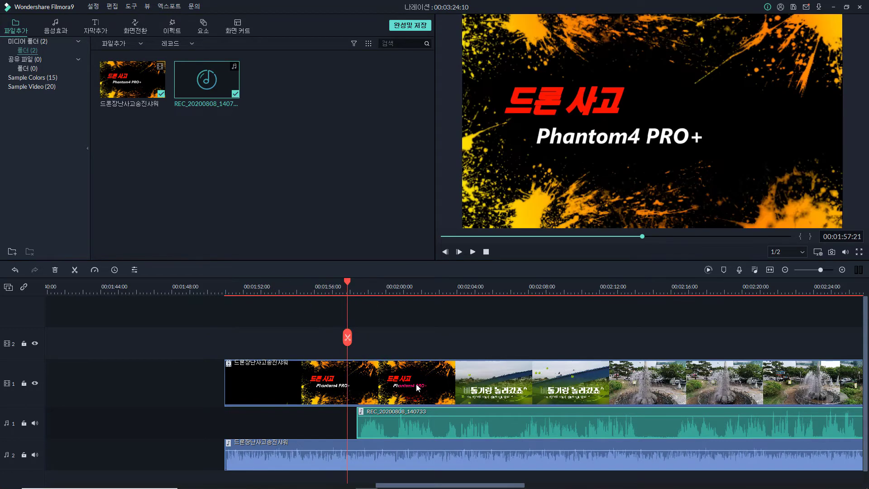
key("space")
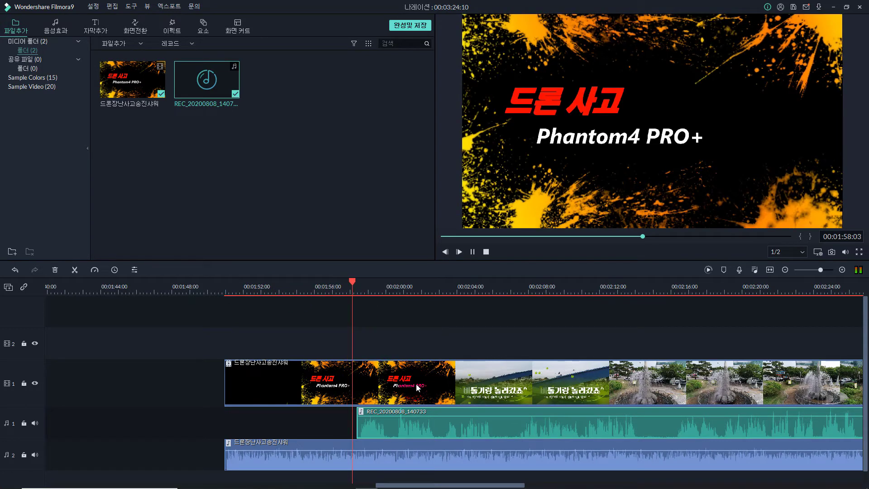
left_click(470, 389)
left_click(483, 390)
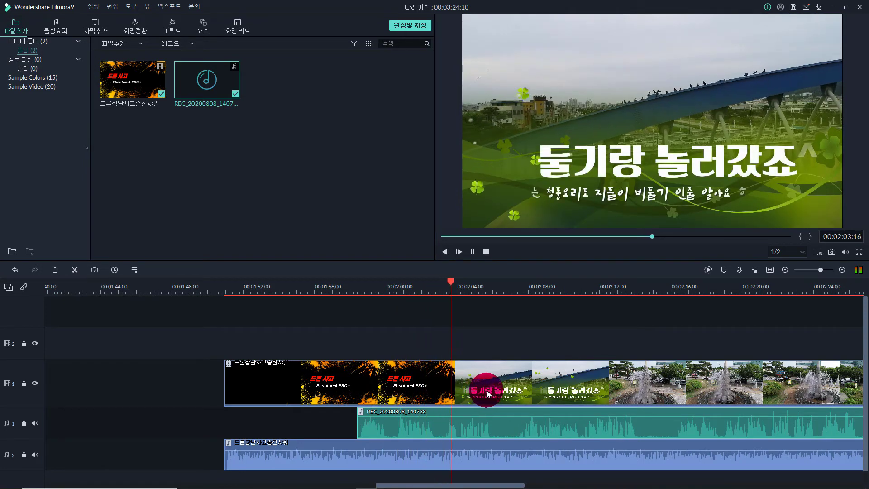
key("space")
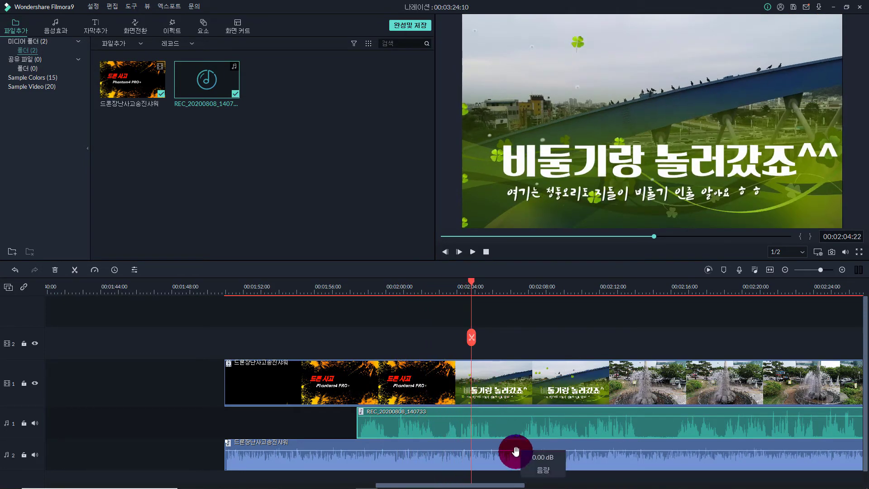
Lower the original audio clip on track 2 to -9.21 dB, play the mix, and set the playhead to 00:02:38:02.
left_click(490, 450)
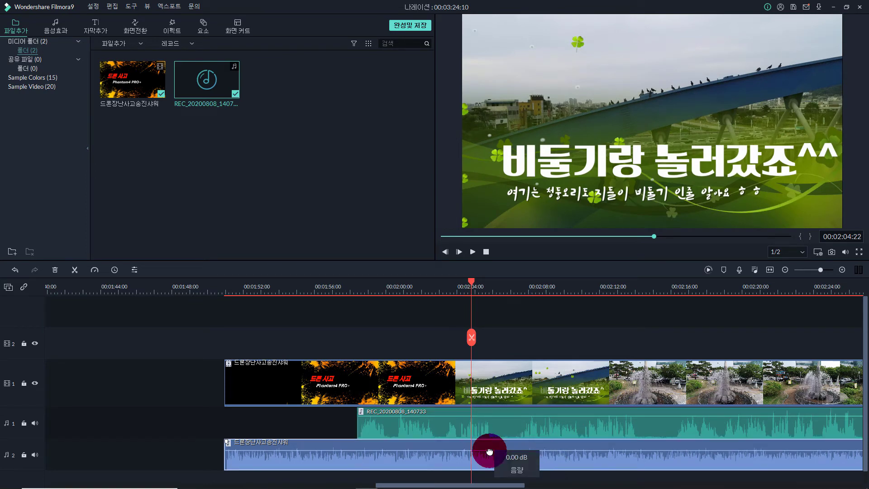
left_click_drag(492, 452, 492, 454)
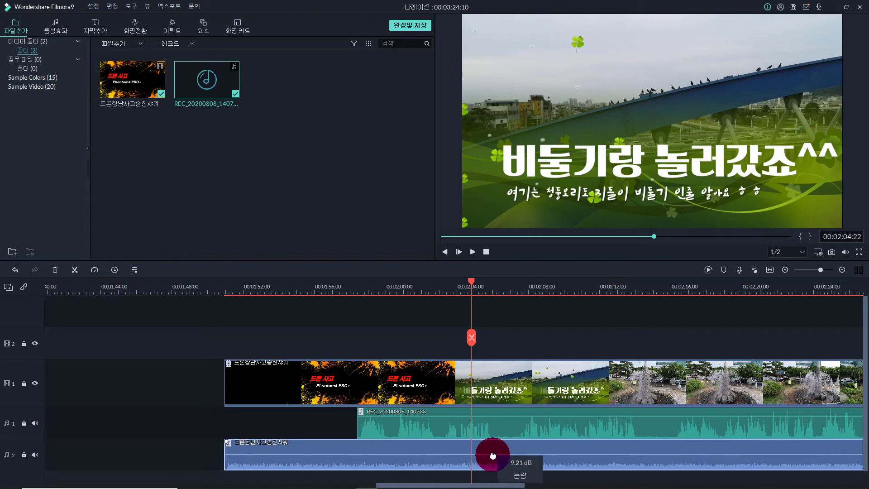
key("space")
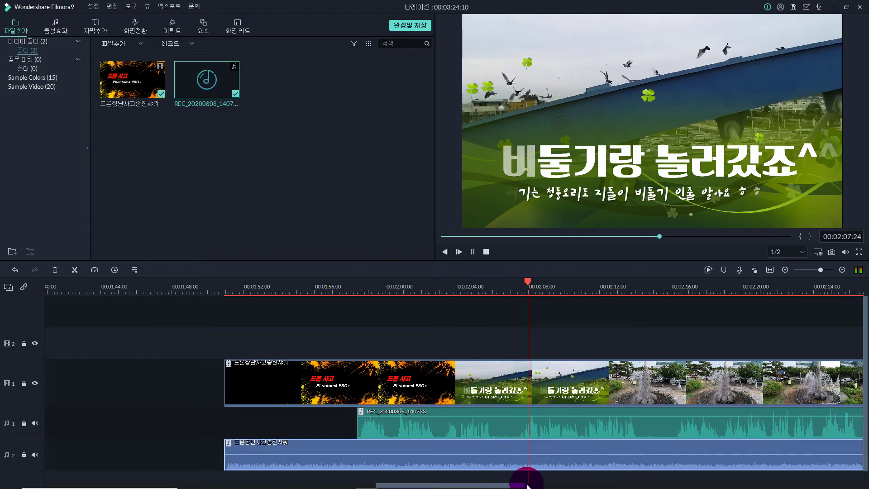
left_click_drag(501, 485, 629, 487)
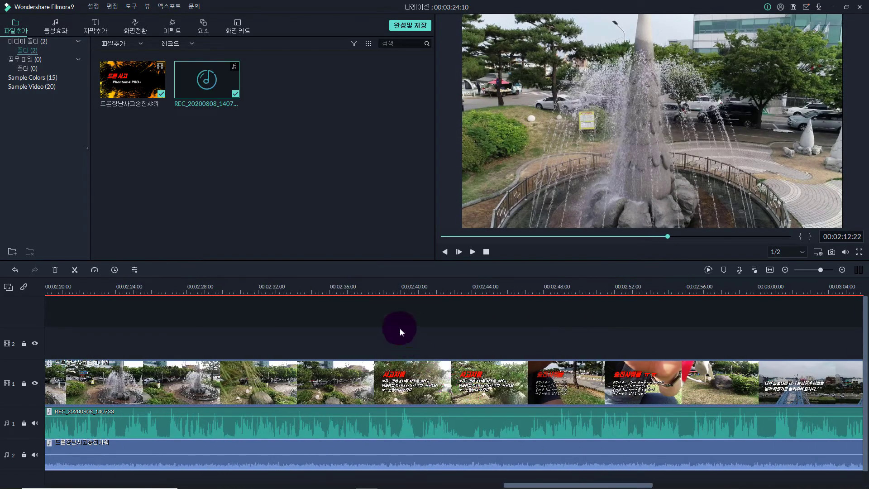
left_click(367, 288)
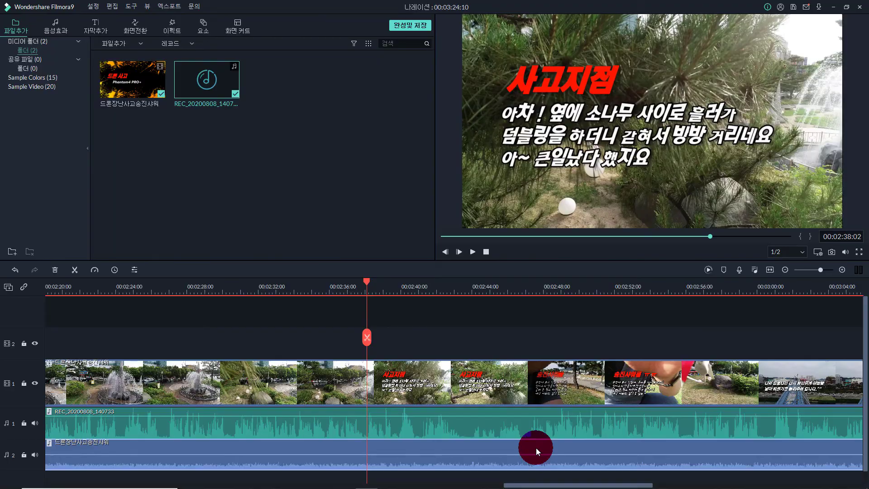
Play the mixed audio from 00:02:38:02 to 00:02:45:12, then play the opening from the video clip's start at 00:01:50:23.
key("space")
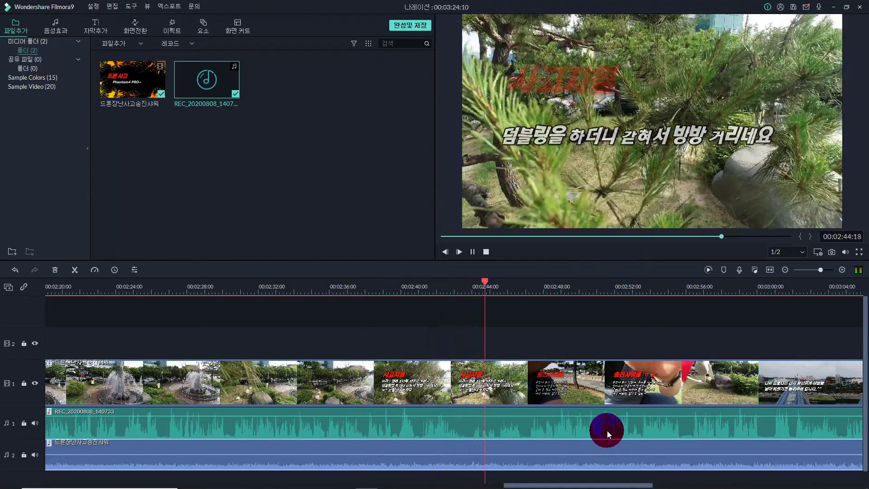
key("space")
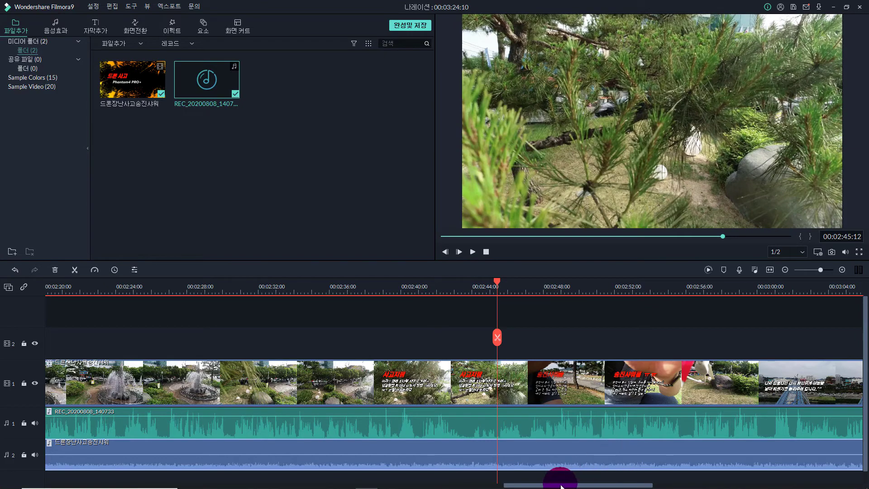
left_click_drag(561, 486, 366, 483)
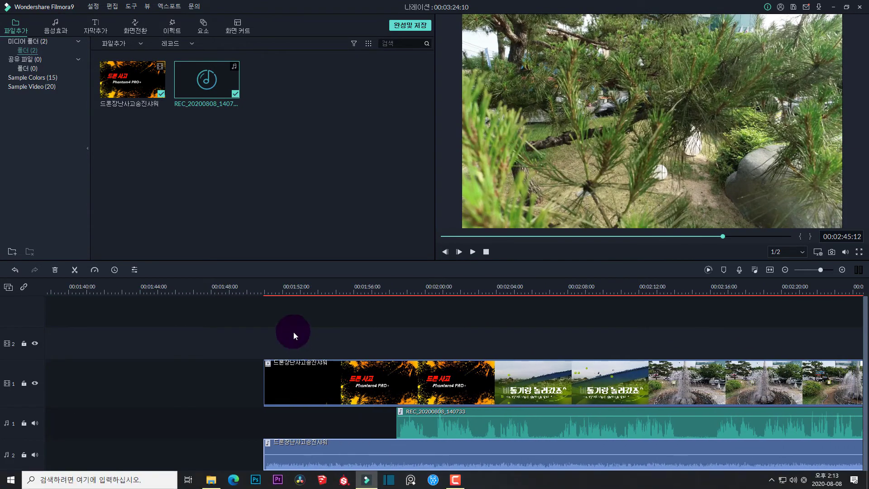
left_click(264, 287)
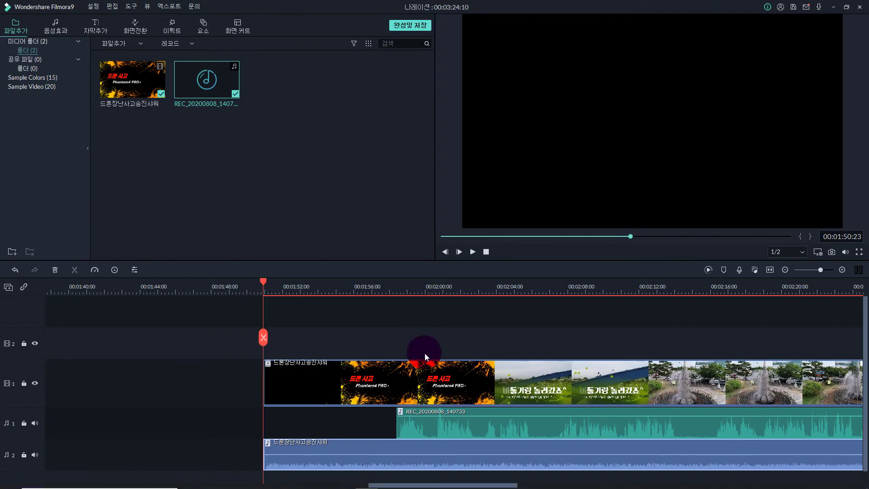
key("space")
key("space")
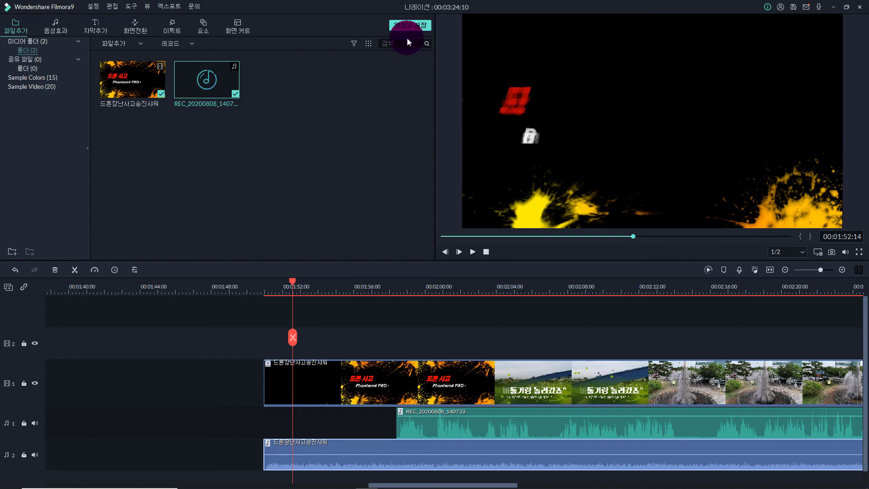
Open the export settings to review the MP4 output options, and close them without exporting.
left_click(409, 26)
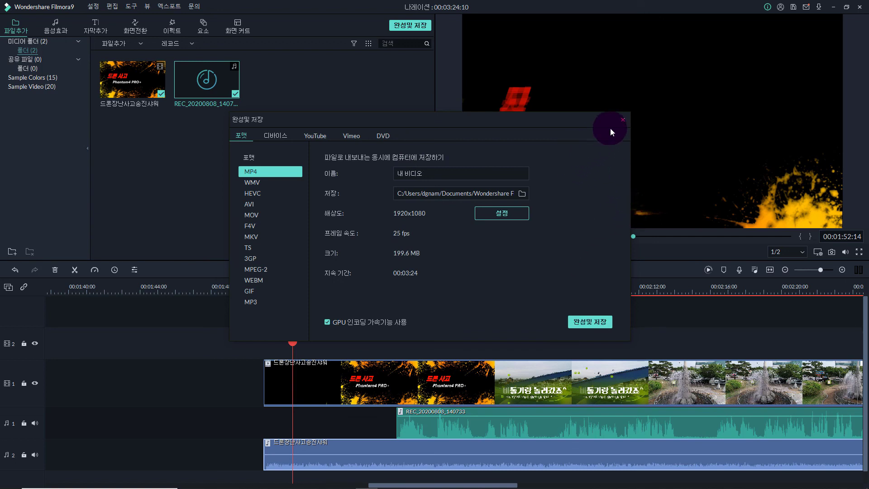
left_click(623, 120)
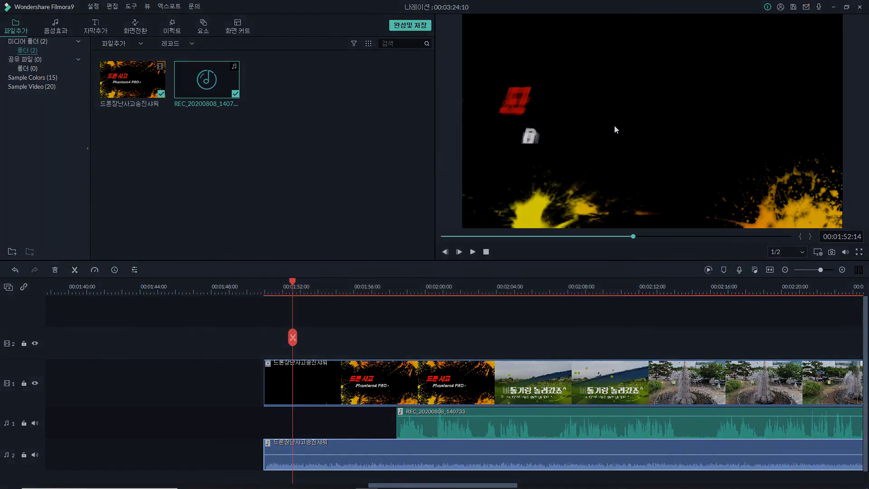